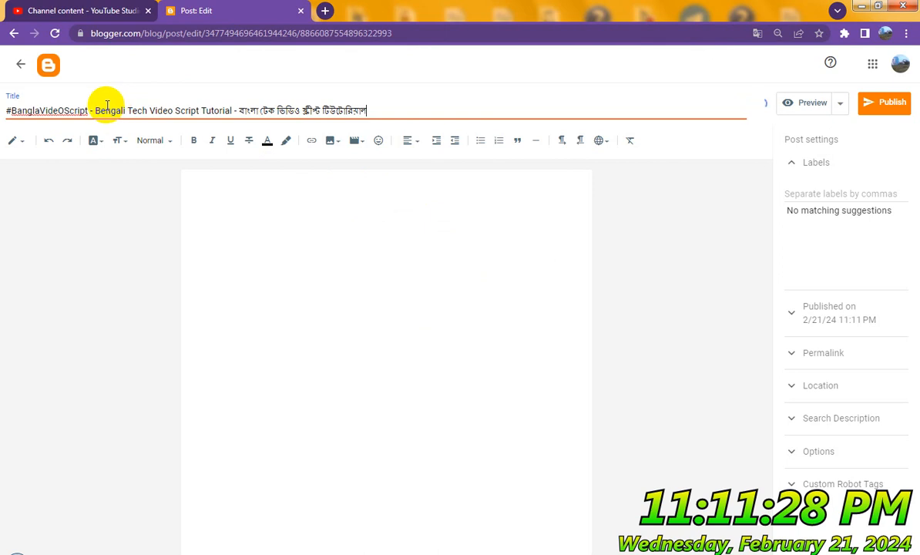
Step: Copy the entire post title and paste it into the empty post body
left_click(93, 110)
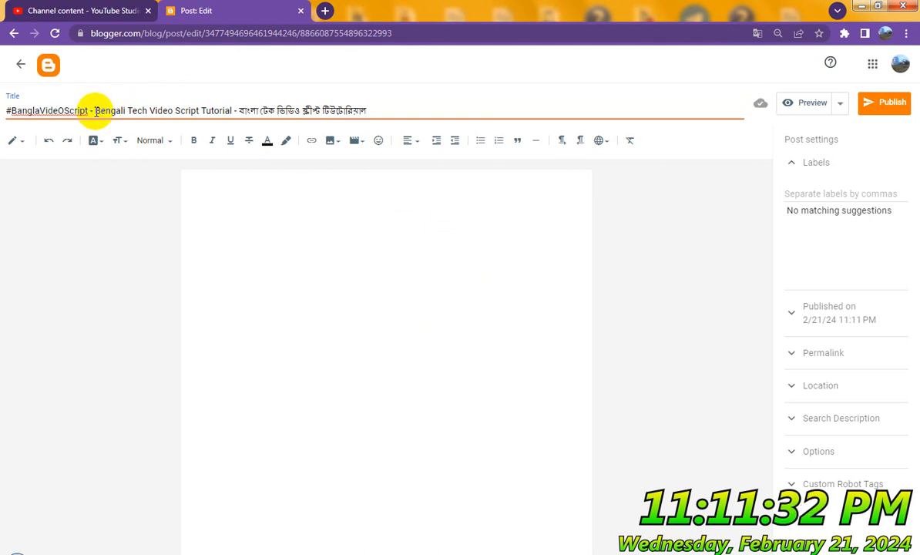
left_click_drag(95, 110, 216, 108)
left_click(222, 110)
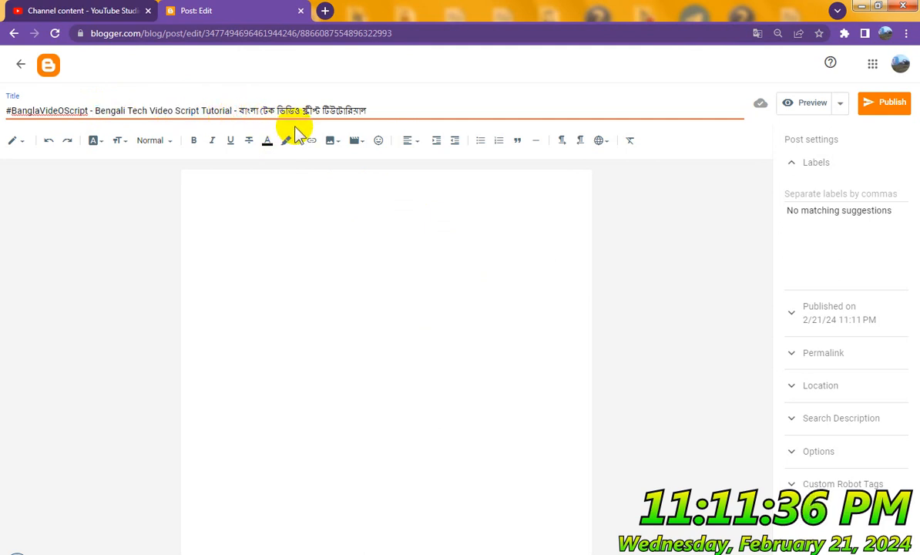
triple_click(263, 109)
right_click(266, 111)
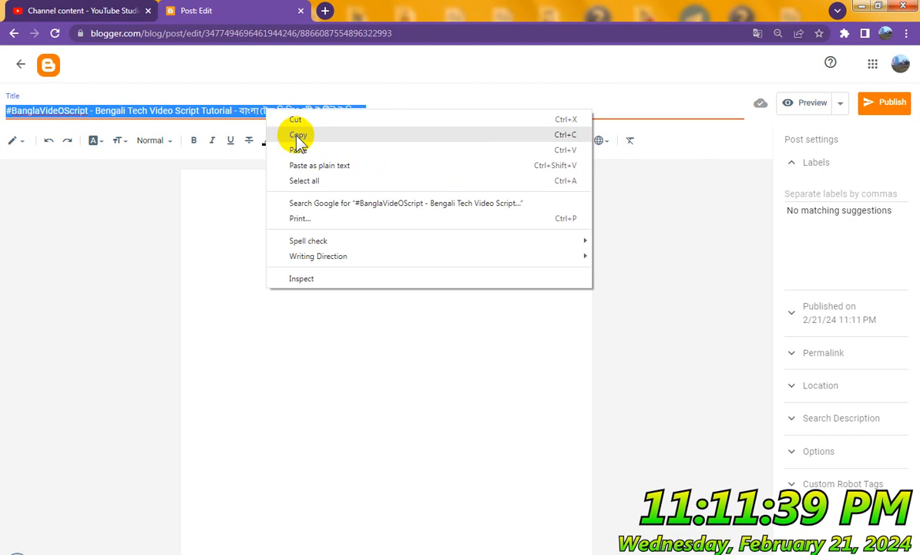
left_click(298, 136)
left_click(392, 183)
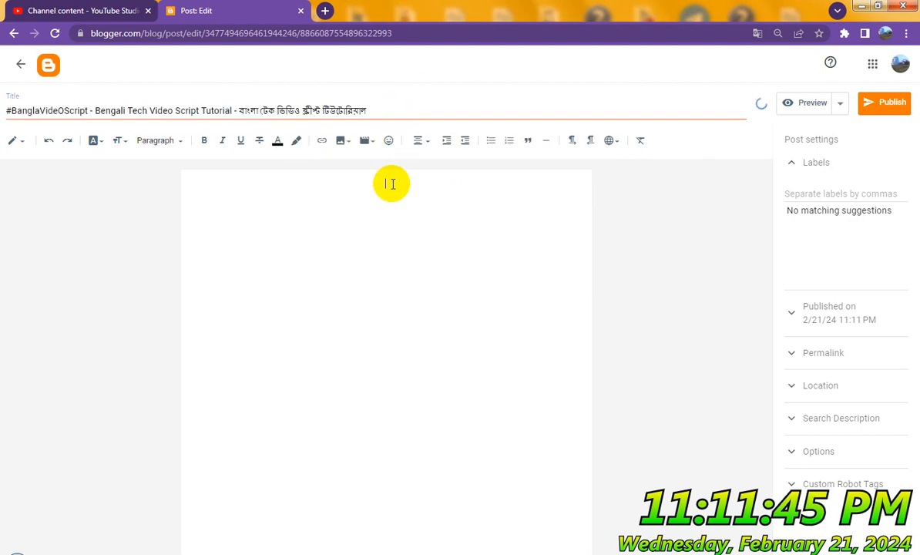
key("ctrl+v")
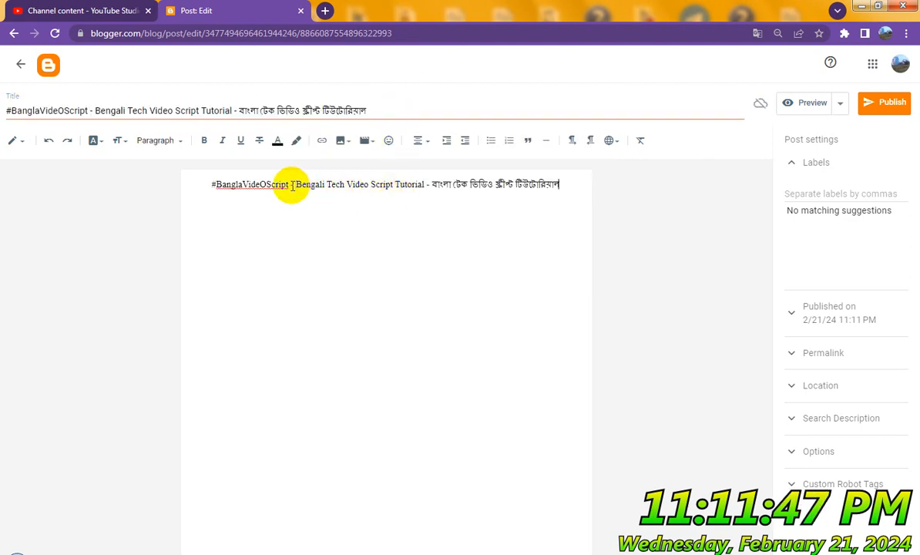
Step: Split the pasted title into three separate lines, replacing each hyphen separator with a line break
left_click_drag(291, 185, 298, 187)
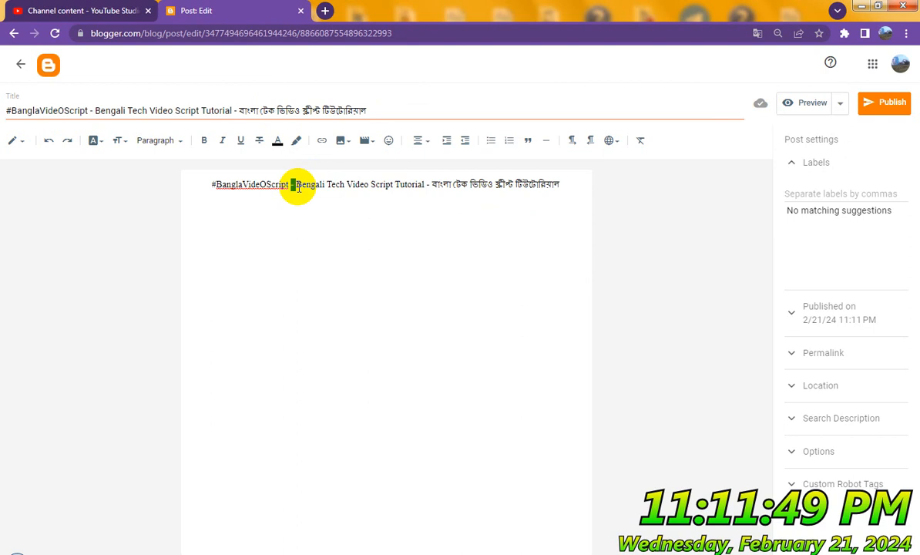
key("Return")
left_click_drag(383, 207, 392, 207)
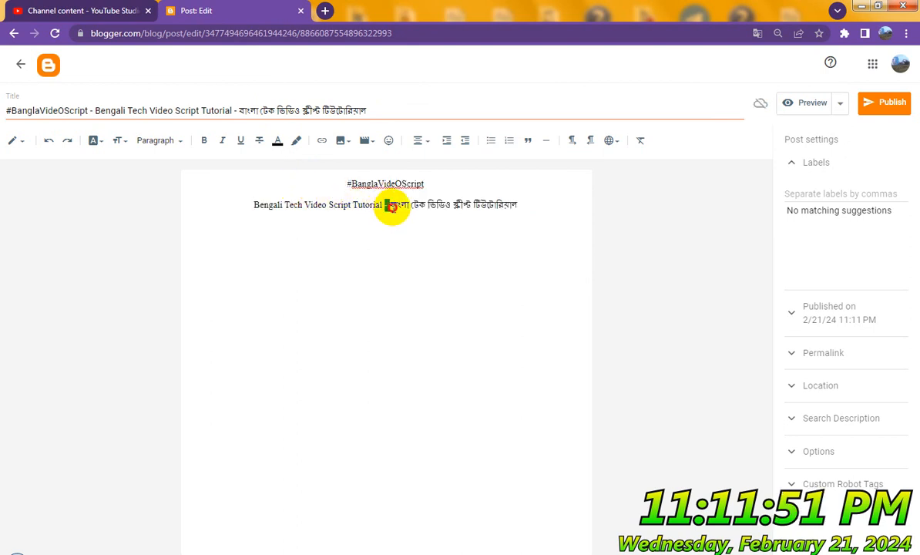
key("Return")
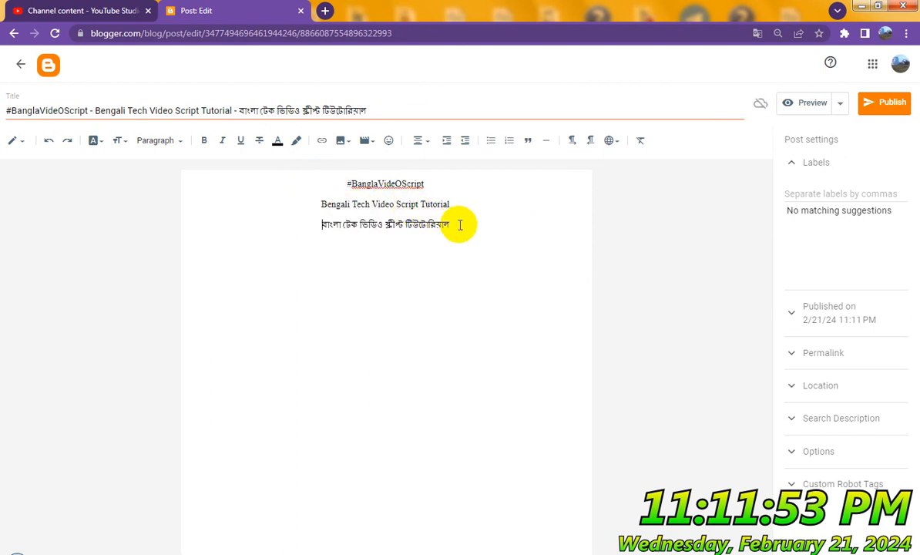
Step: Append " : ." to the Bengali line and add the word "Embed" on a new line below it
left_click(461, 224)
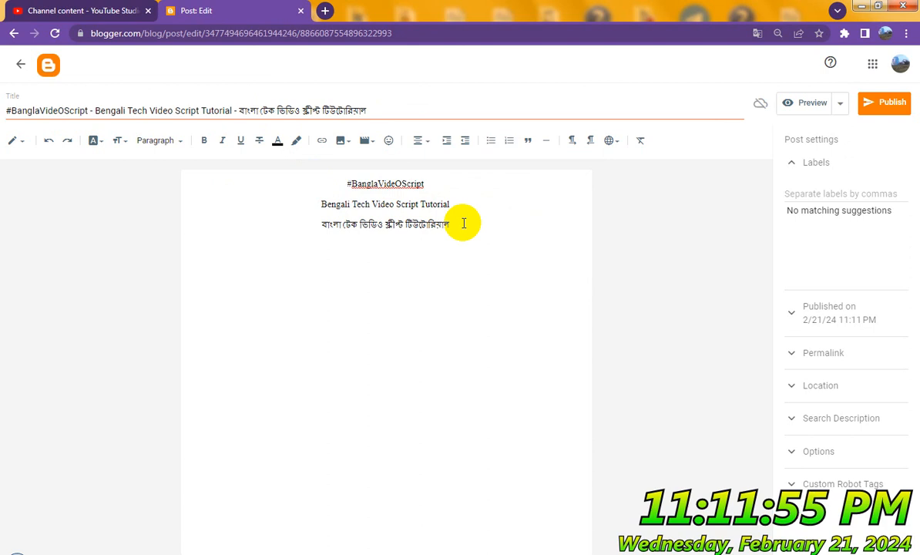
key("Return")
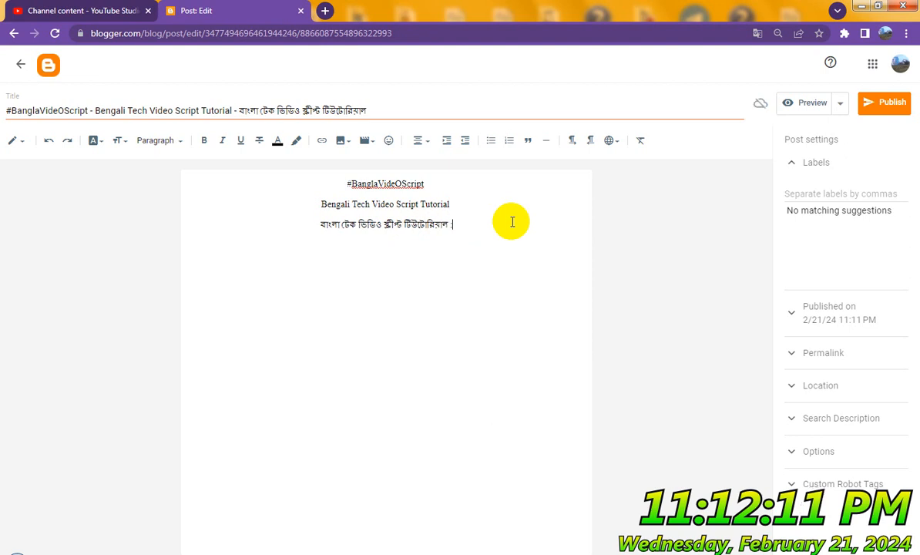
type(":")
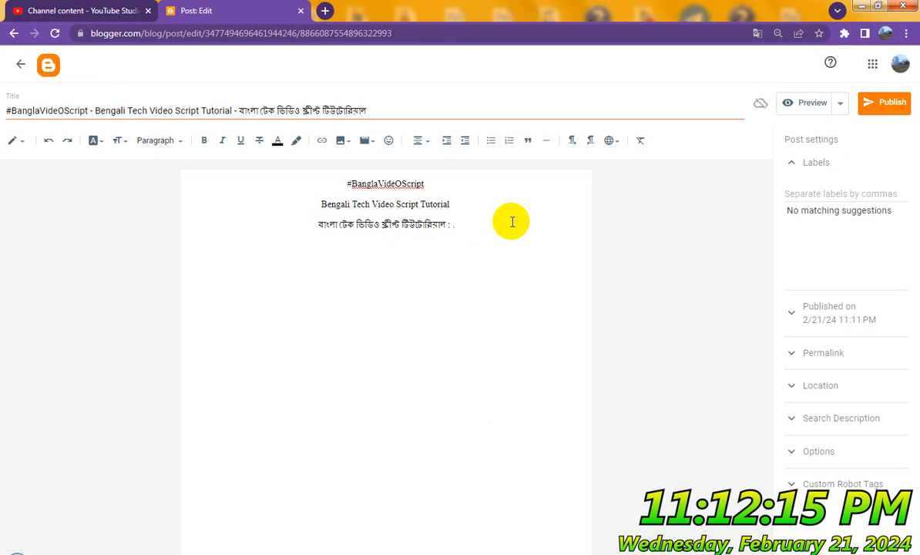
key("Return")
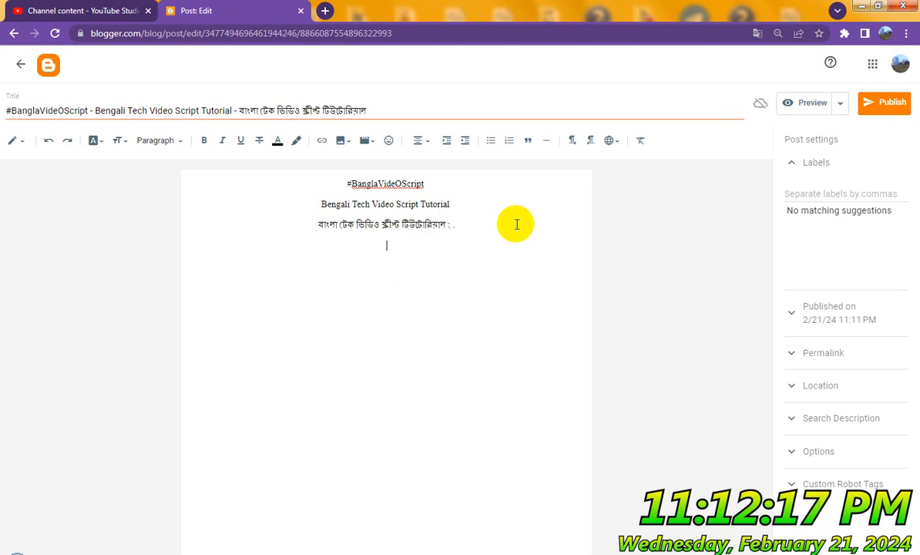
type("Embed")
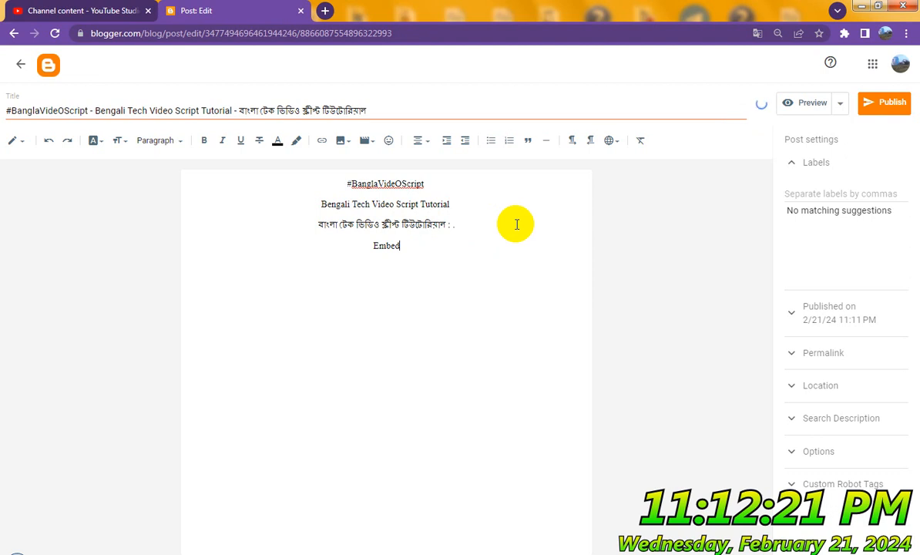
Step: Add the line "YouTube Video Tutorial Tags :" below "Embed" and set its alignment to Justify
key("Return")
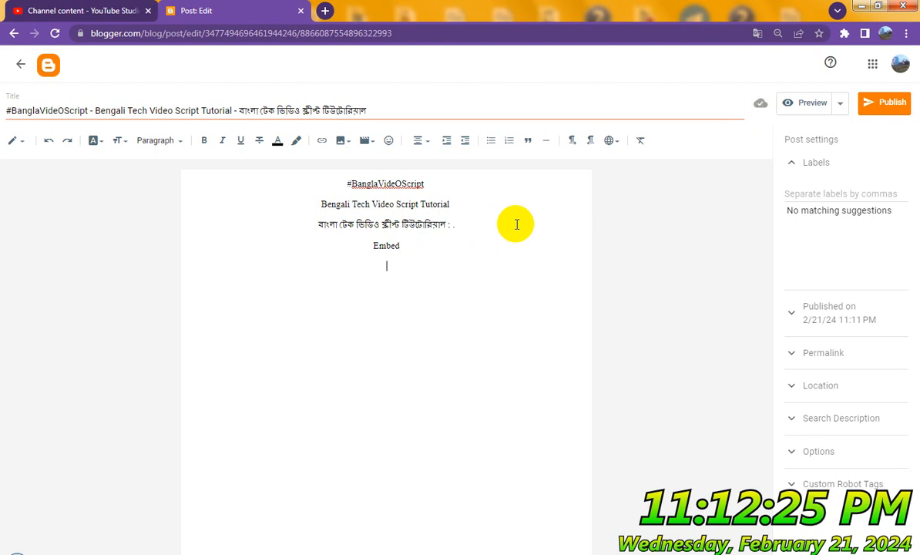
type("Yo")
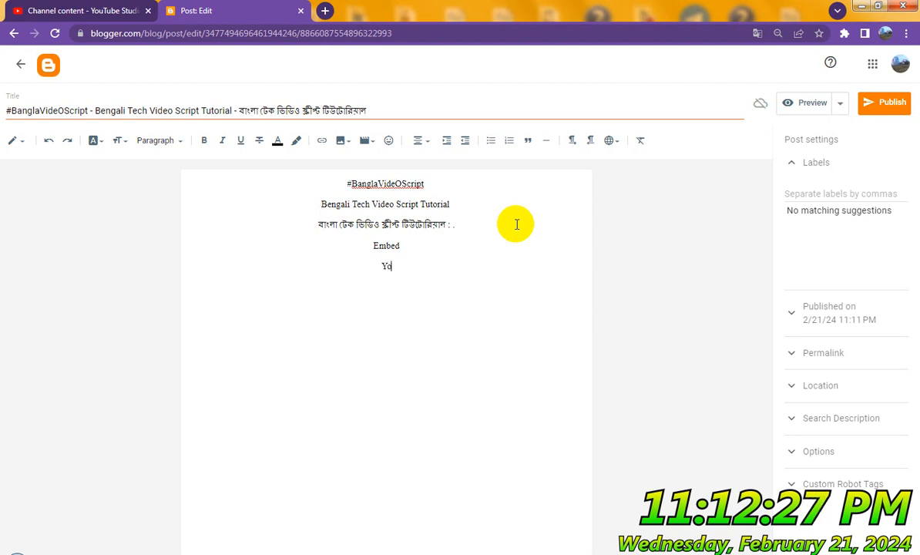
type("uTube")
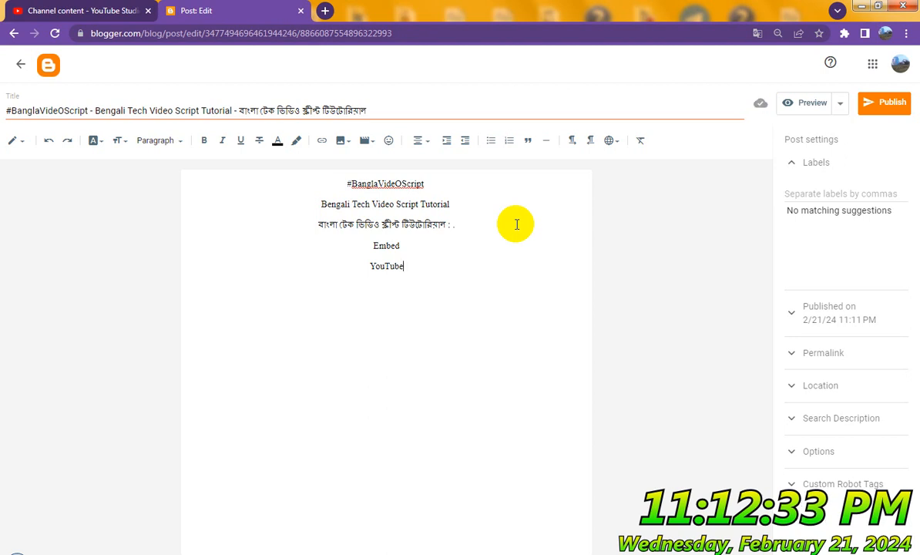
type(" Video")
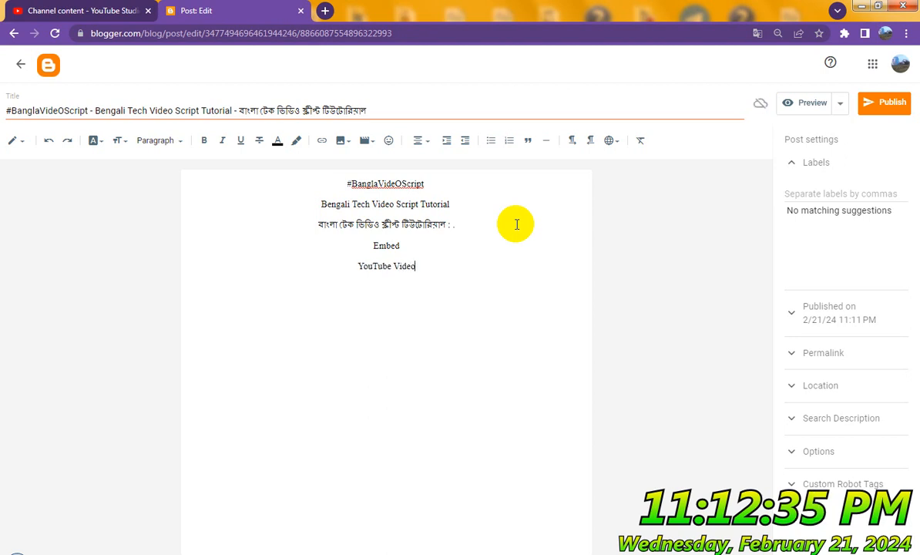
type(" Tags")
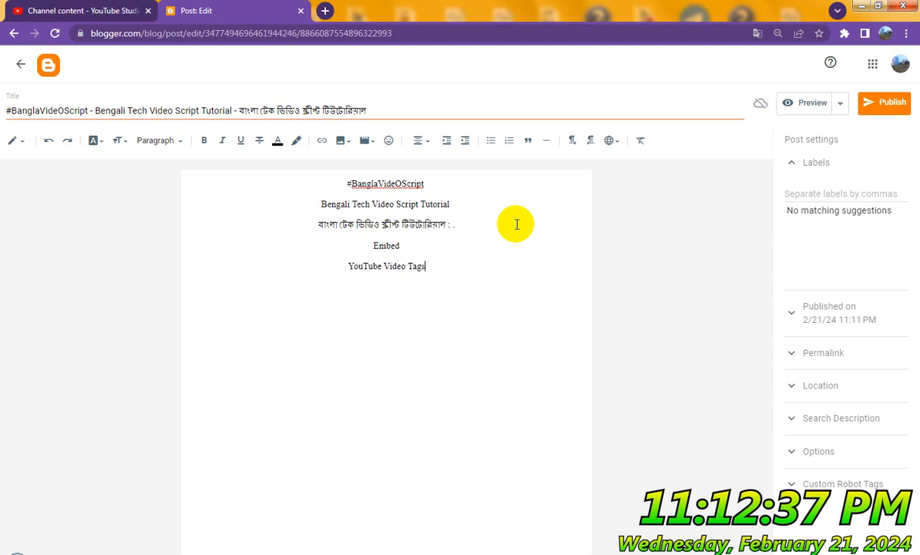
key("BackSpace")
key("BackSpace")
key("BackSpace")
key("BackSpace")
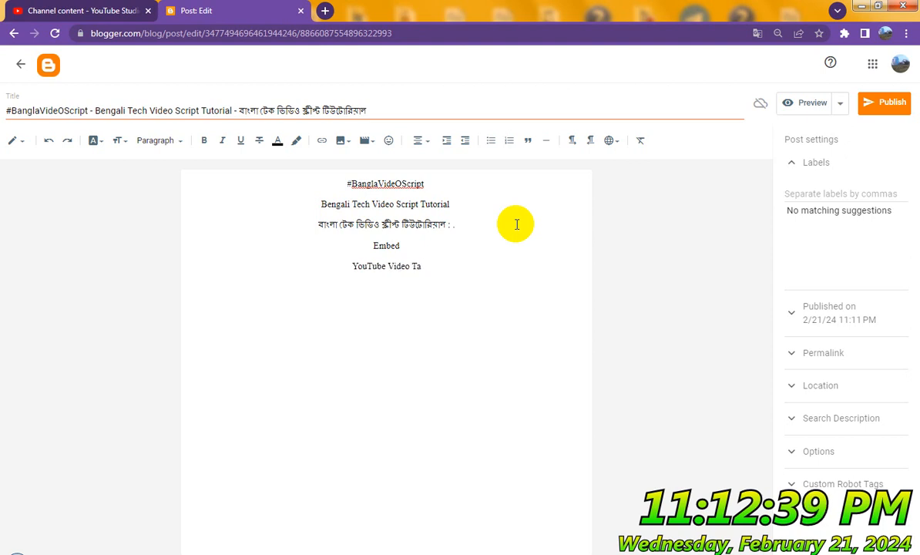
type("T")
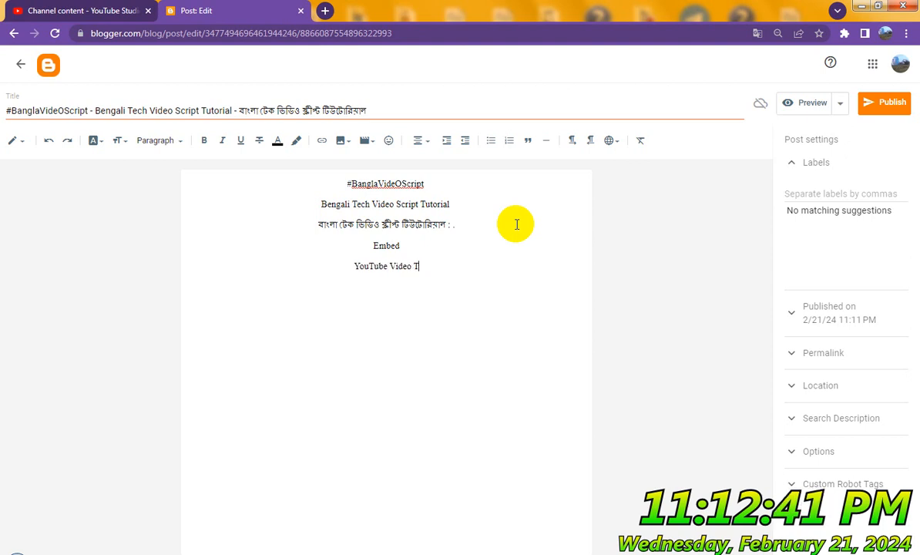
type("utorial Tags :")
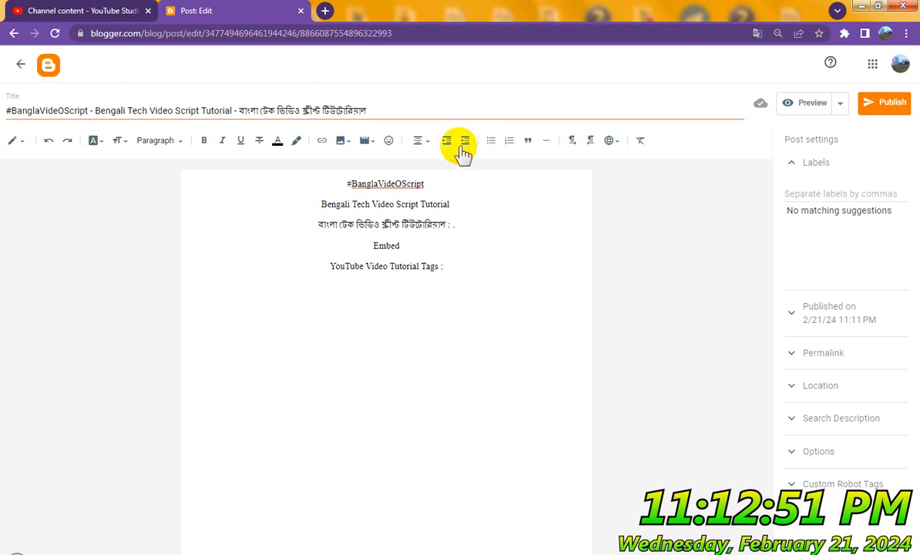
left_click(421, 142)
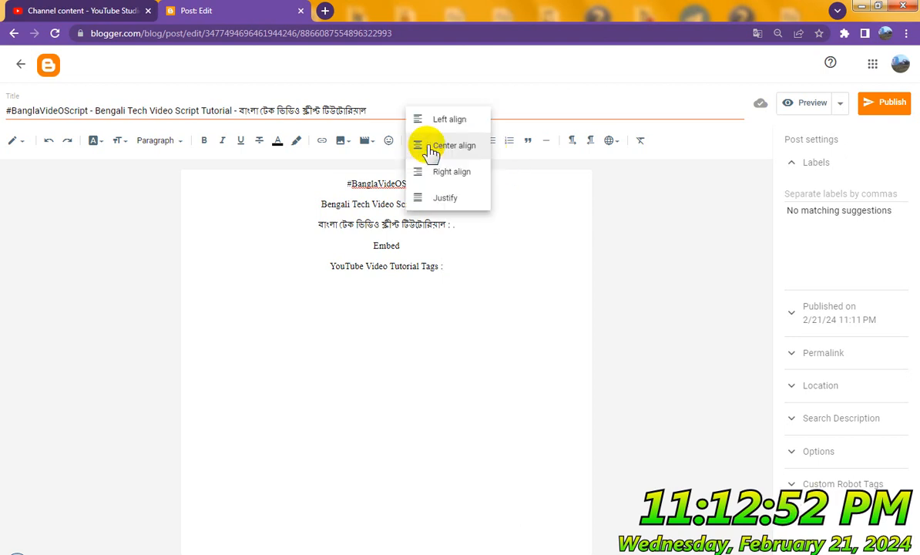
left_click(453, 202)
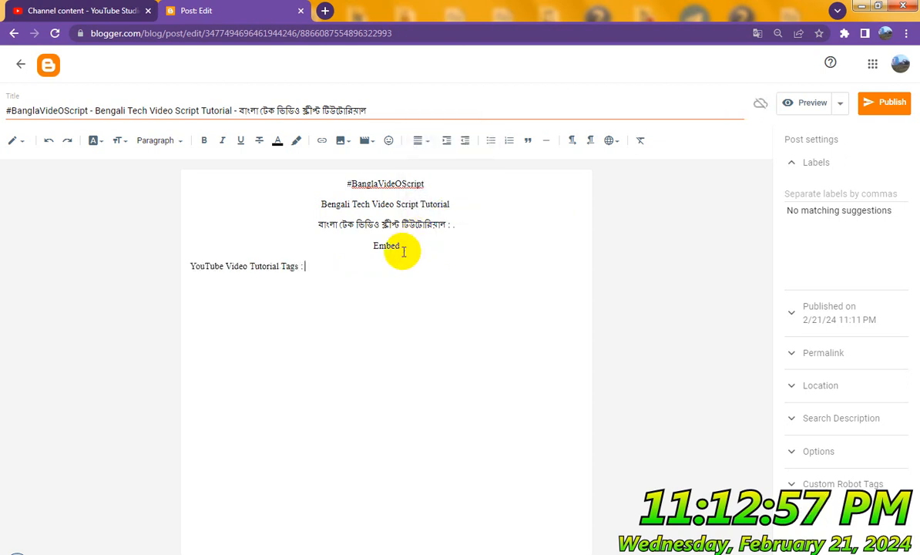
Step: Add the line "Search YouTube Video Title :" below the tags heading, followed by a new empty line
key("Return")
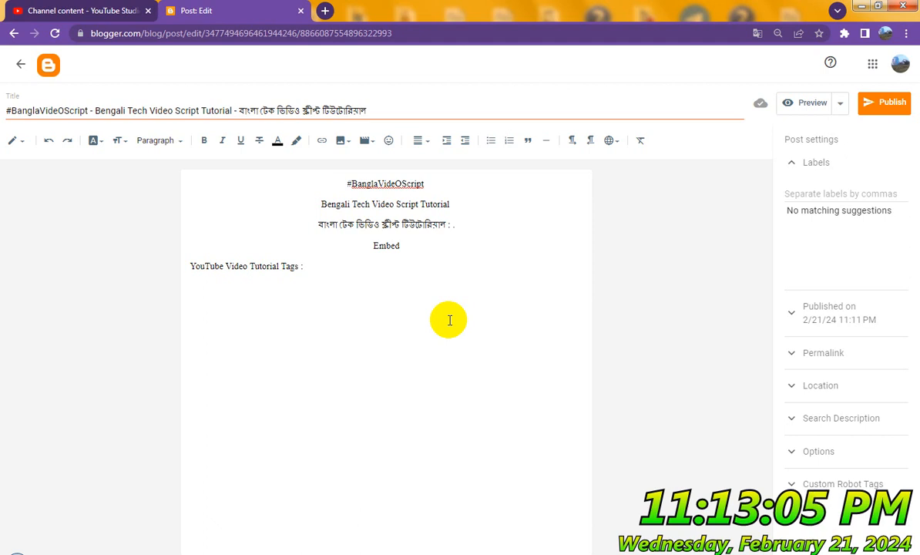
type("S")
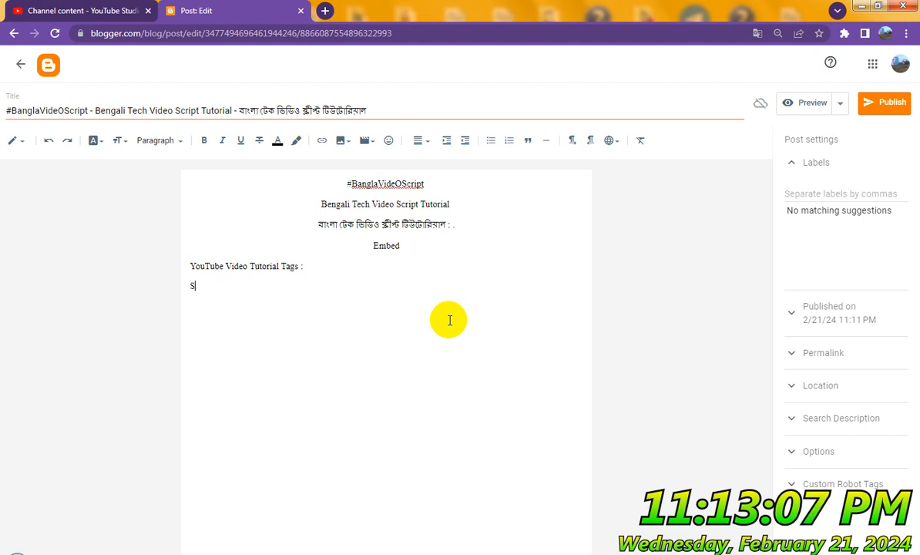
type("earch")
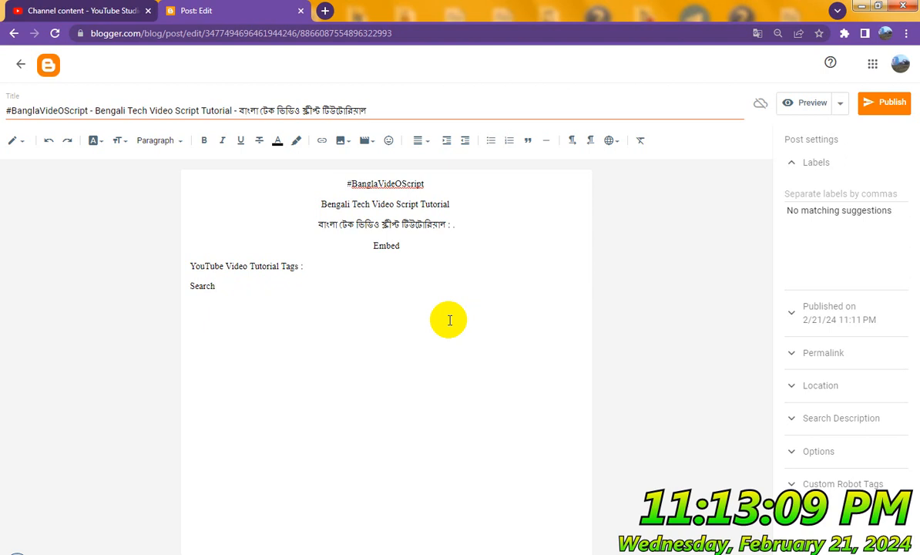
type(" You")
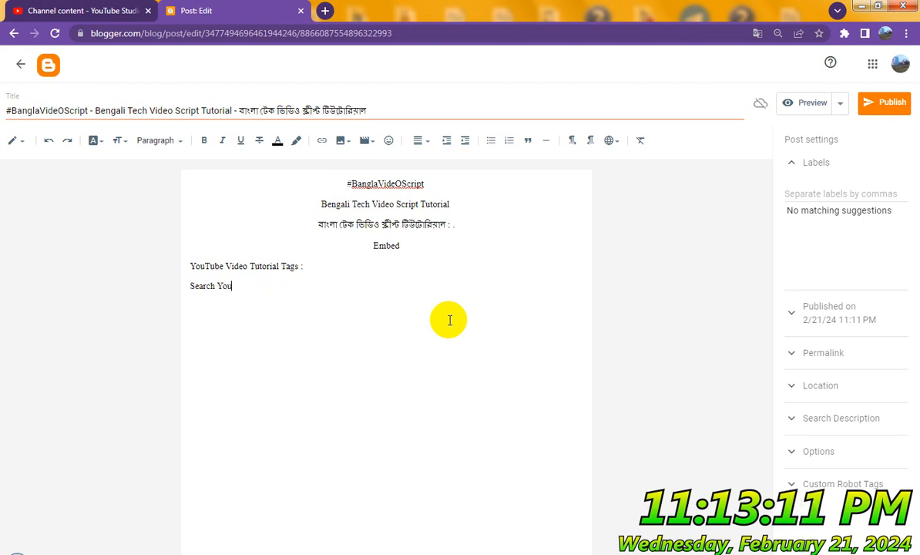
type("Tube Vide")
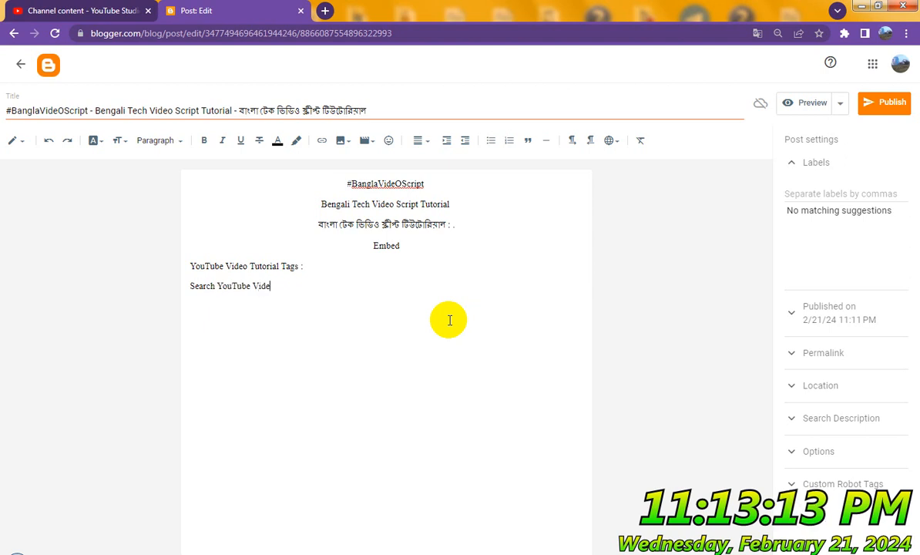
type("o Title ")
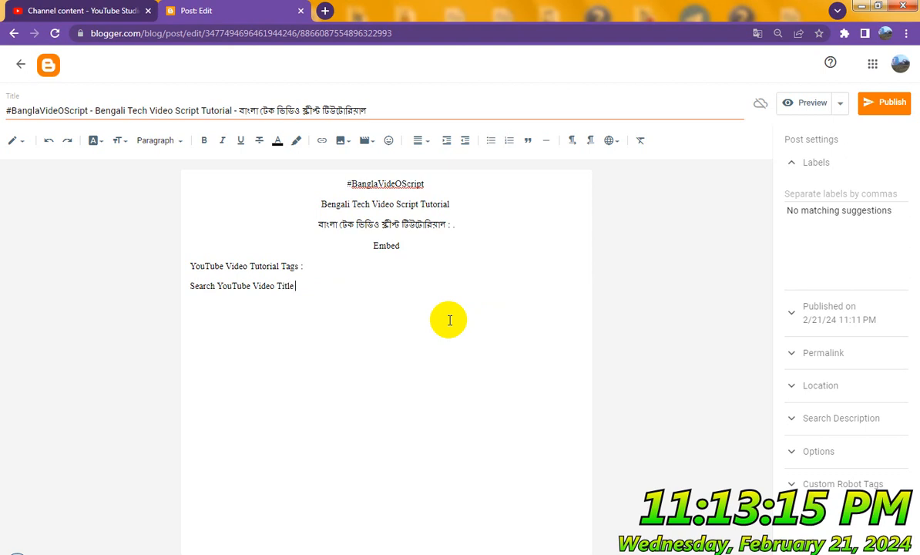
type(":")
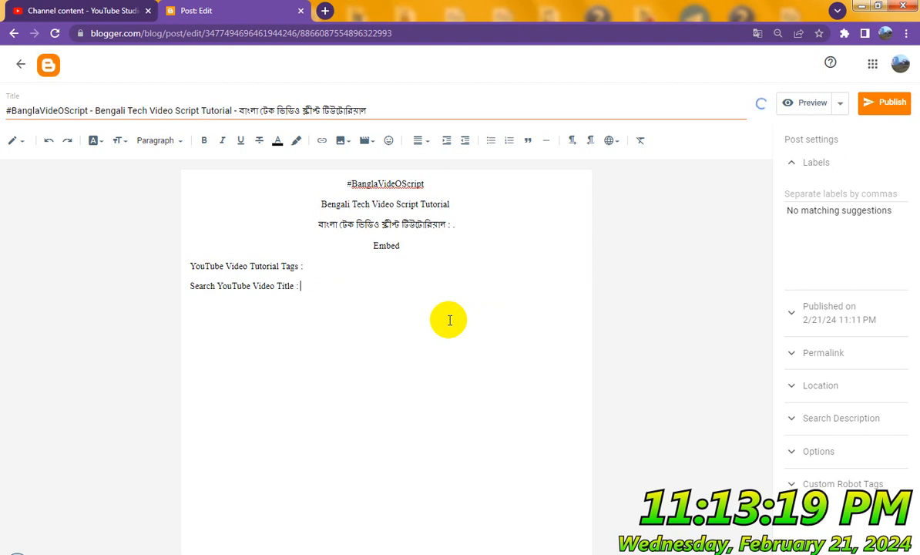
key("BackSpace")
key("BackSpace")
key("Return")
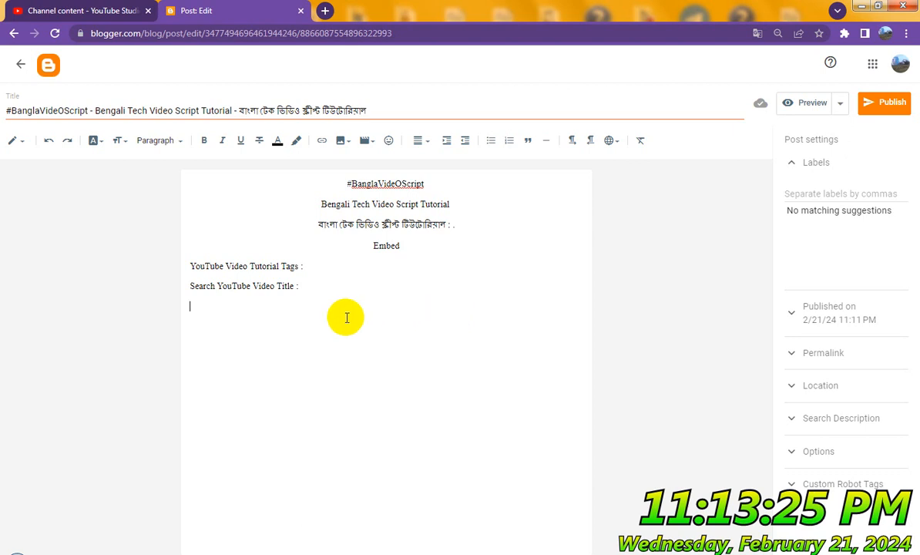
Step: Insert the placeholder "Here" on its own line under both the tags heading and the search title heading
left_click(308, 266)
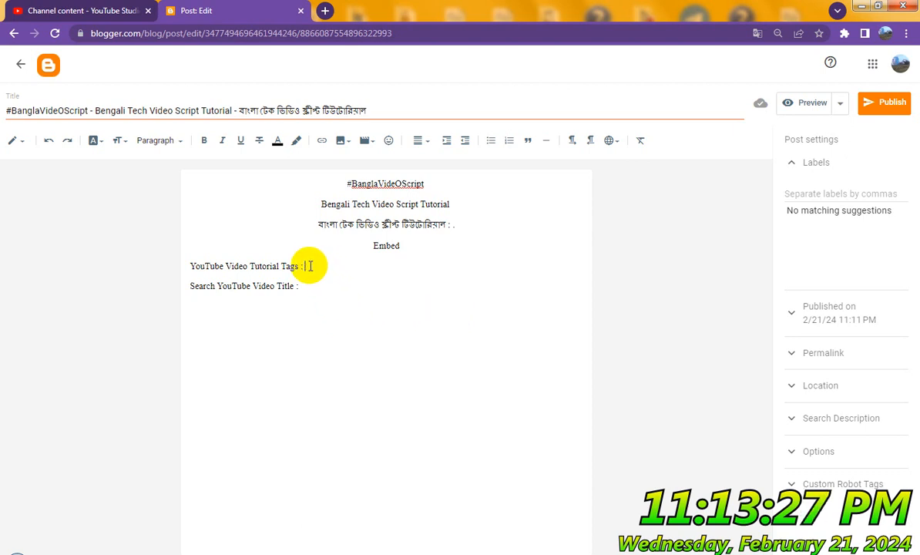
key("Return")
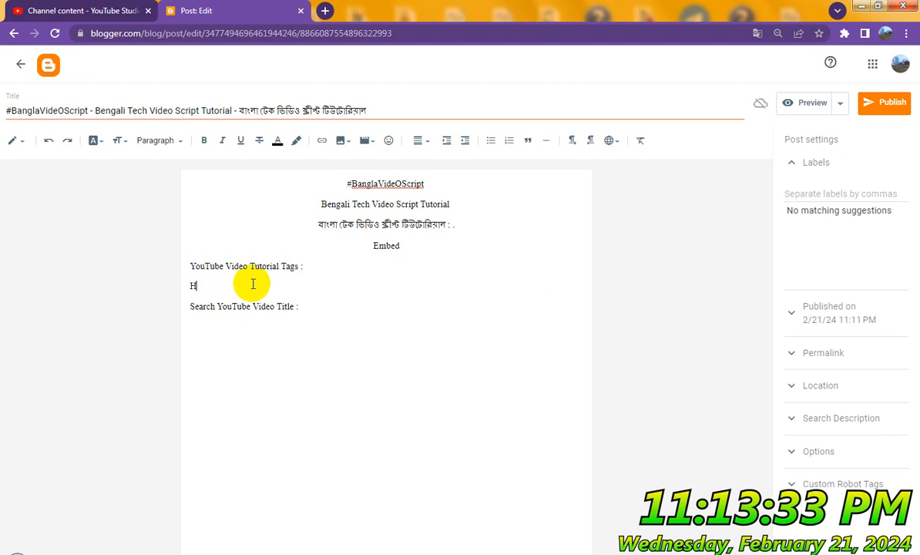
type("ere")
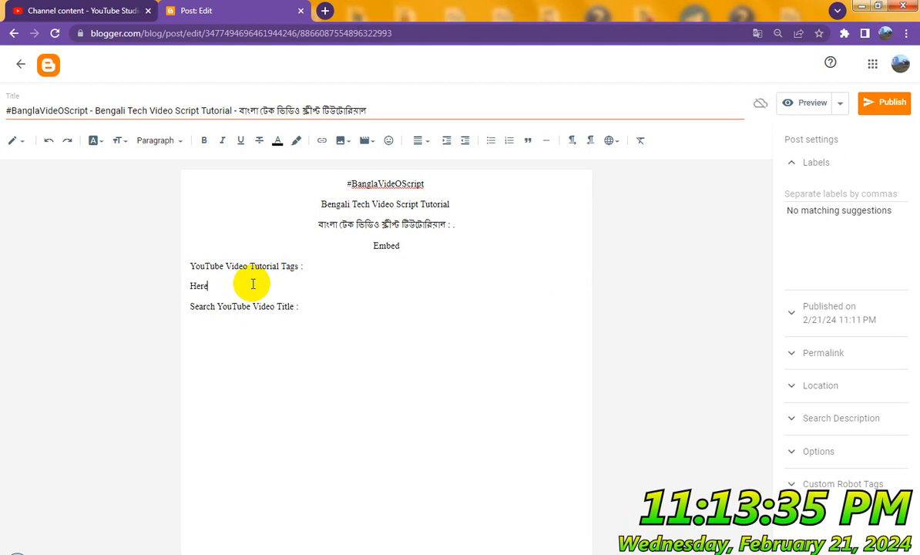
left_click(227, 319)
type("Here")
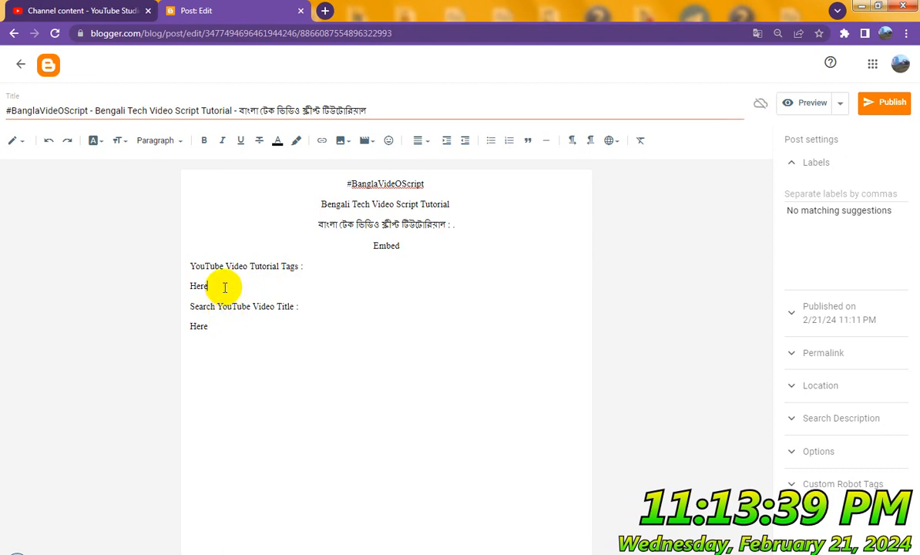
Step: Add a separator line of asterisks between the tags section's "Here" and the "Search YouTube Video Title :" heading, and center it
key("Return")
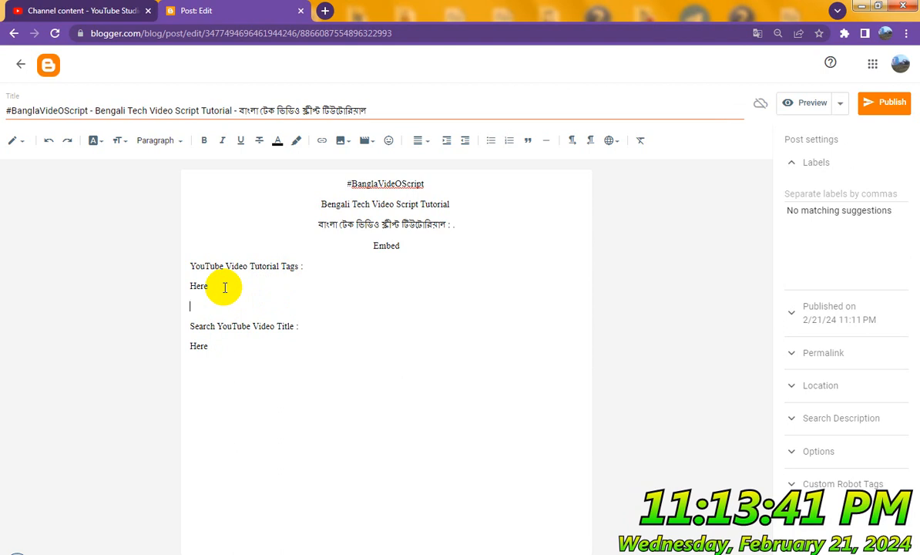
type("**********")
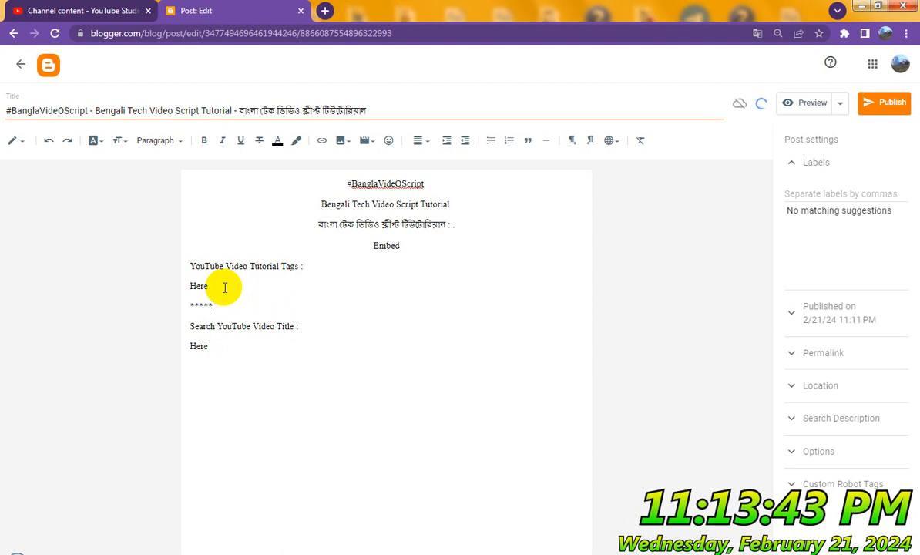
type("*********************************")
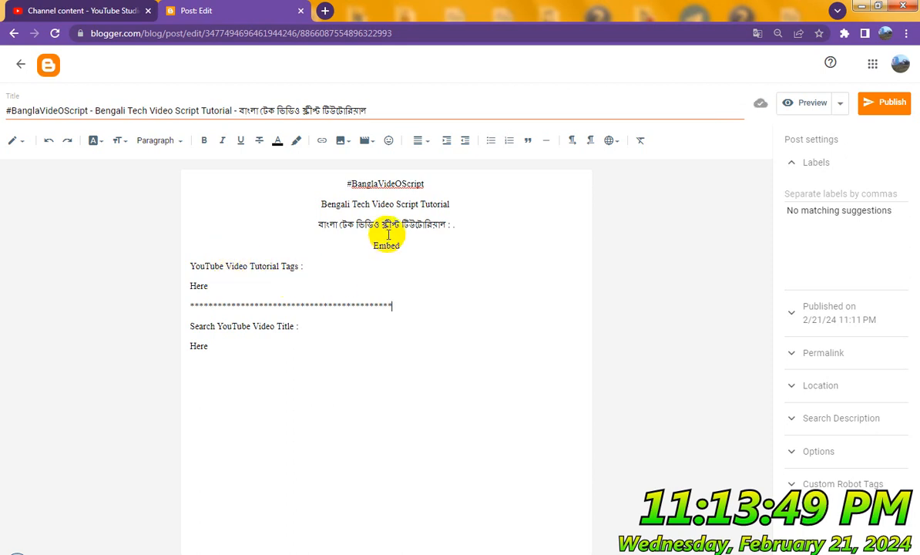
left_click(420, 146)
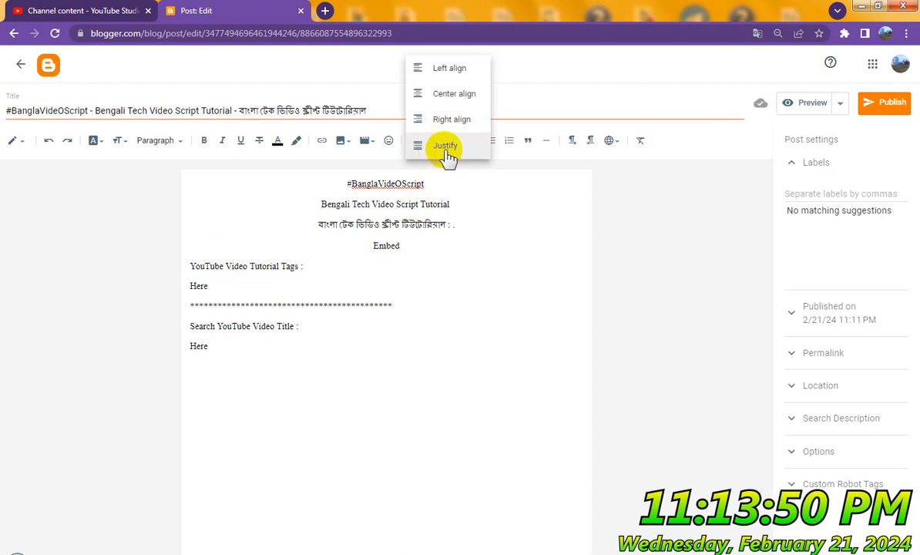
left_click(458, 96)
triple_click(393, 303)
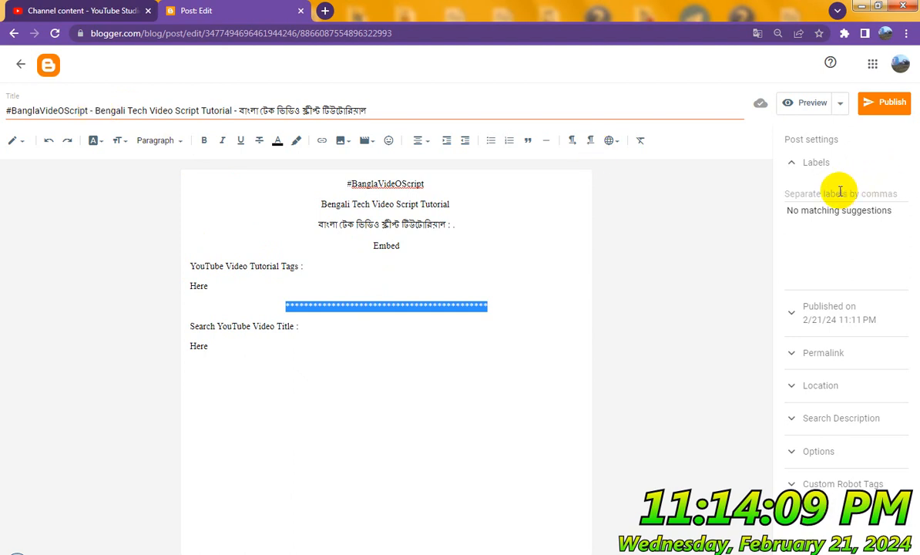
Step: Shorten the post title to "#BanglaVideOScript :"
triple_click(77, 110)
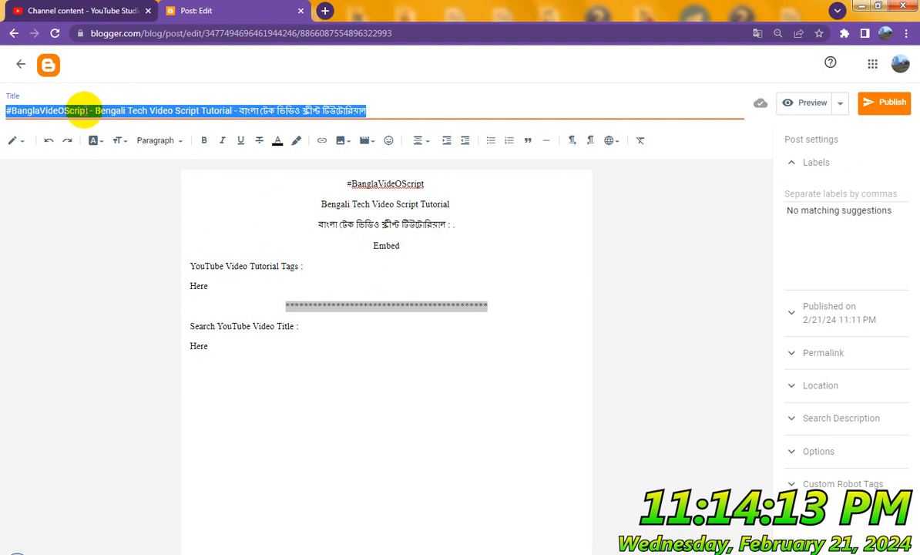
left_click(87, 110)
left_click_drag(90, 110, 3, 109)
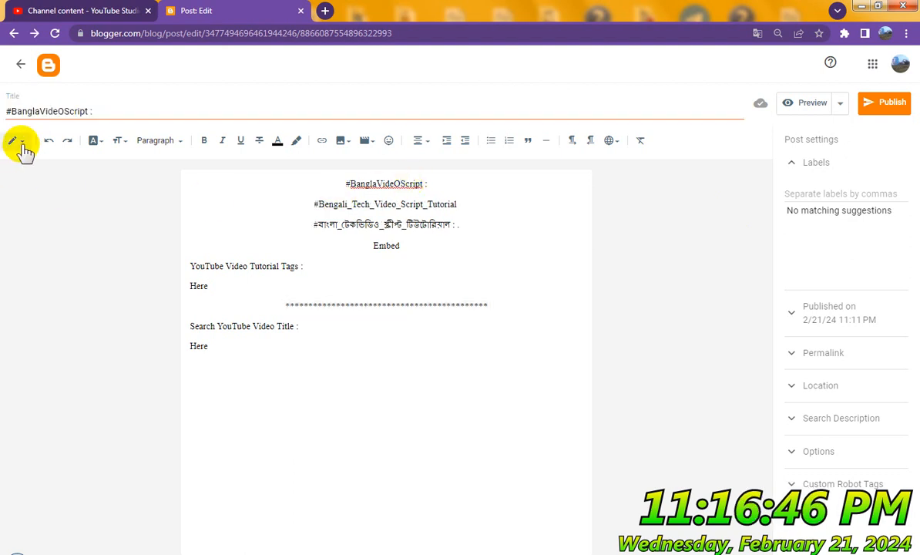
Step: Switch the post to HTML view and copy its entire HTML code
left_click(17, 142)
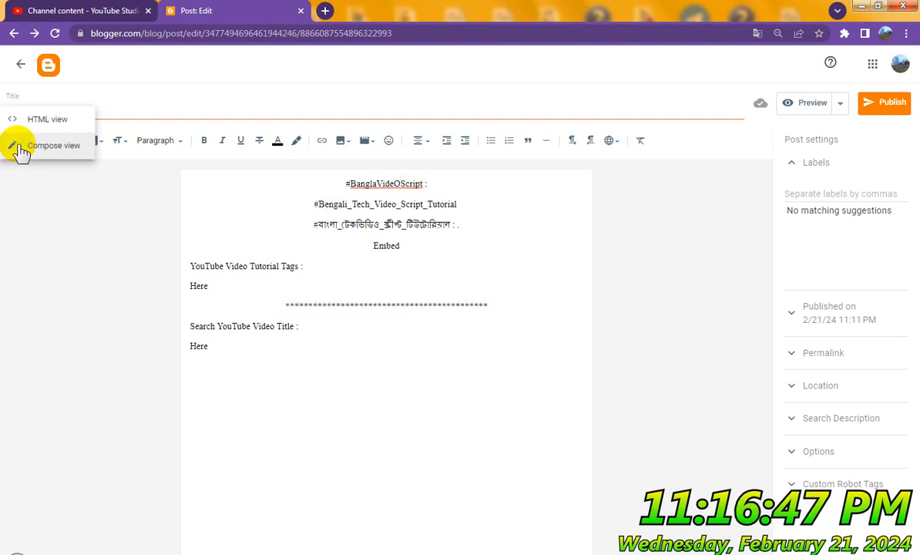
left_click(44, 121)
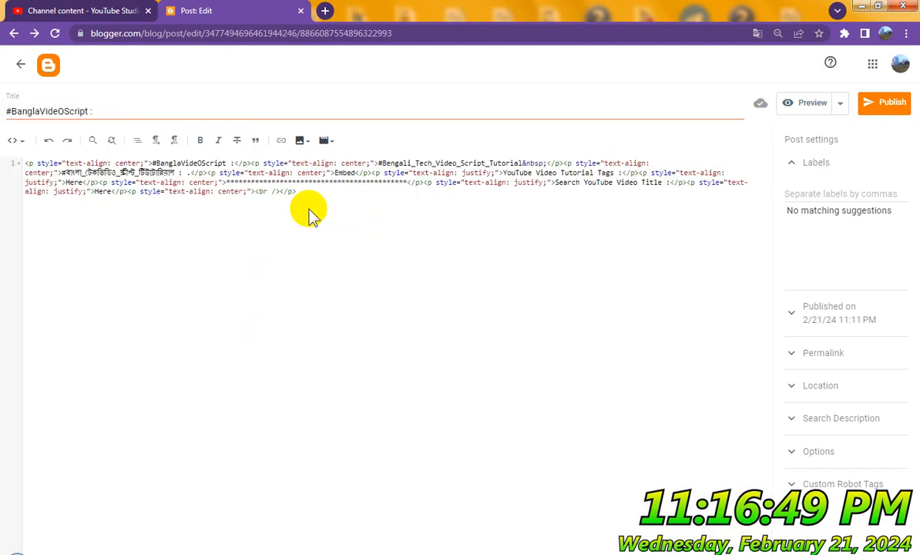
key("ctrl+a")
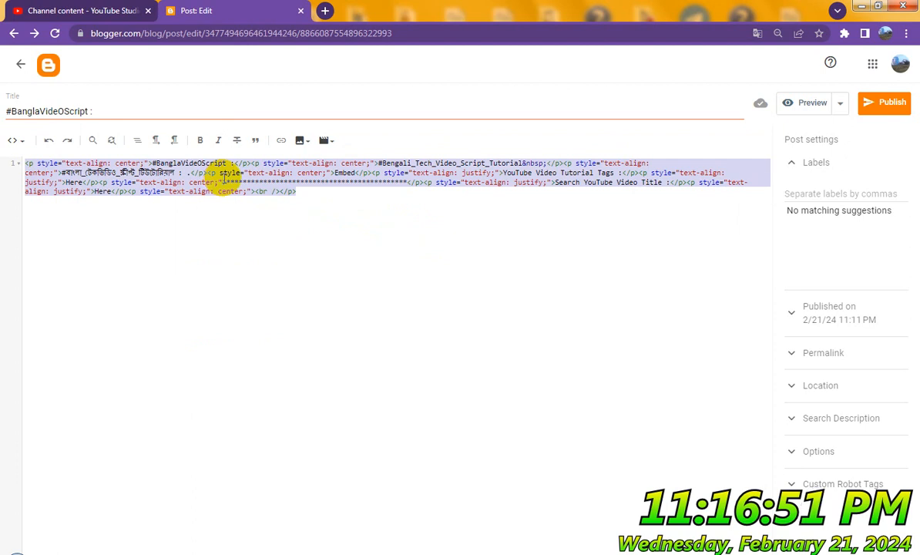
right_click(224, 179)
left_click(254, 204)
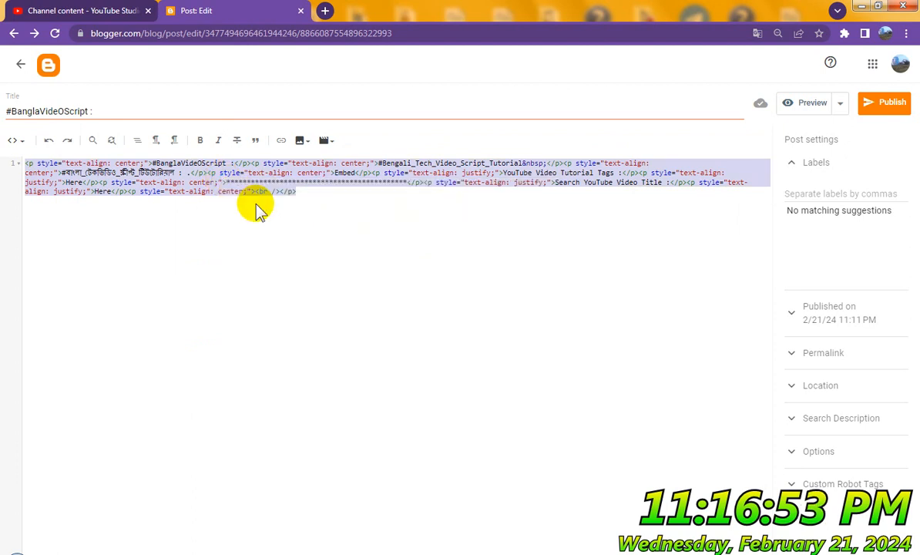
Step: Paste the copied HTML into the blog's Post template (optional) setting and save it
left_click(20, 65)
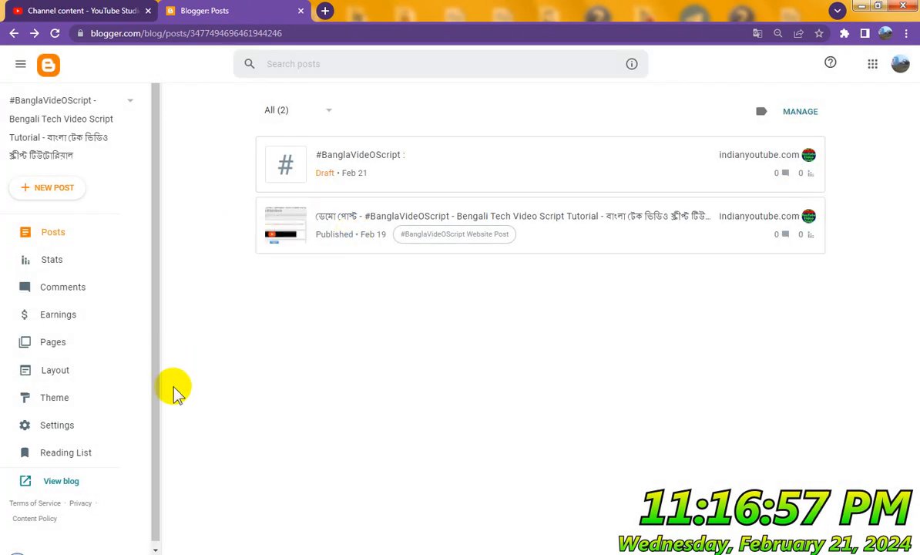
left_click(77, 425)
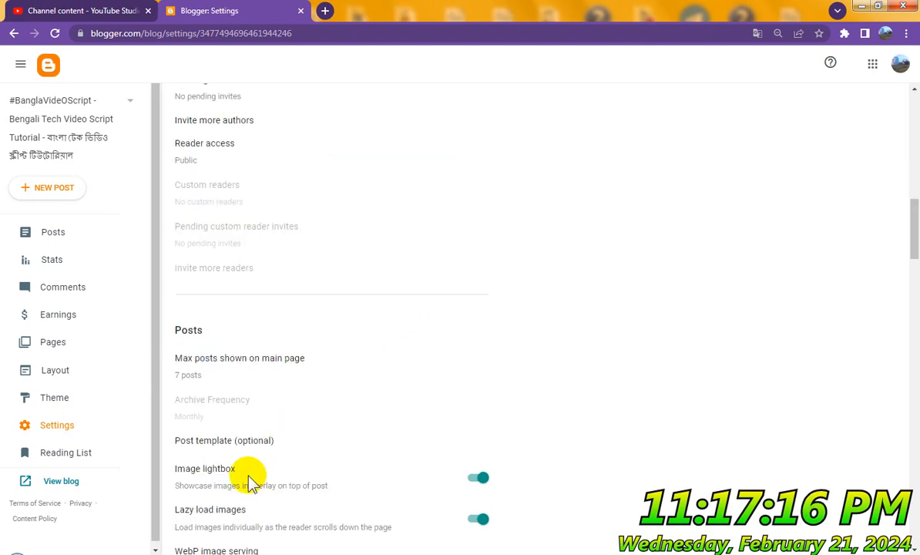
left_click(255, 446)
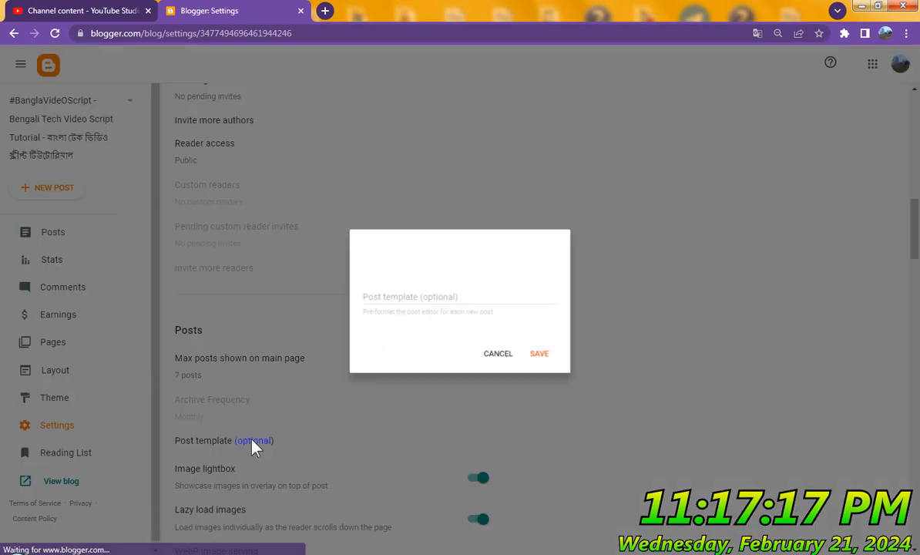
left_click(413, 296)
key("ctrl+v")
left_click(543, 371)
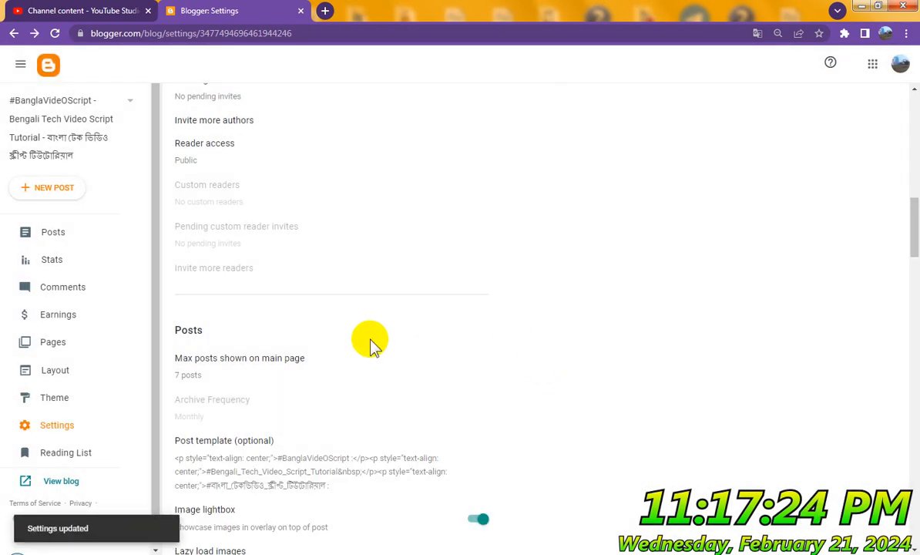
Step: Preview the draft post "#BanglaVideOScript :" from the posts list and look through its layout
left_click(55, 241)
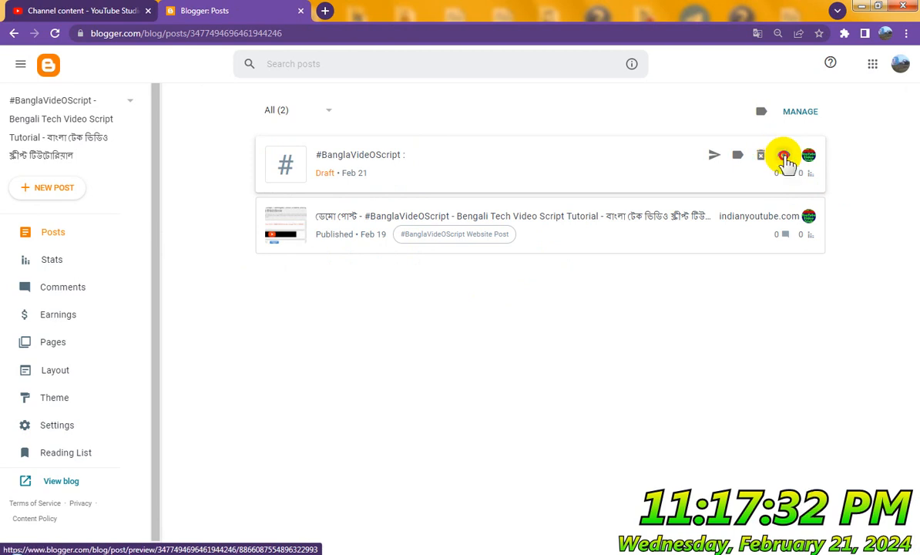
left_click(784, 156)
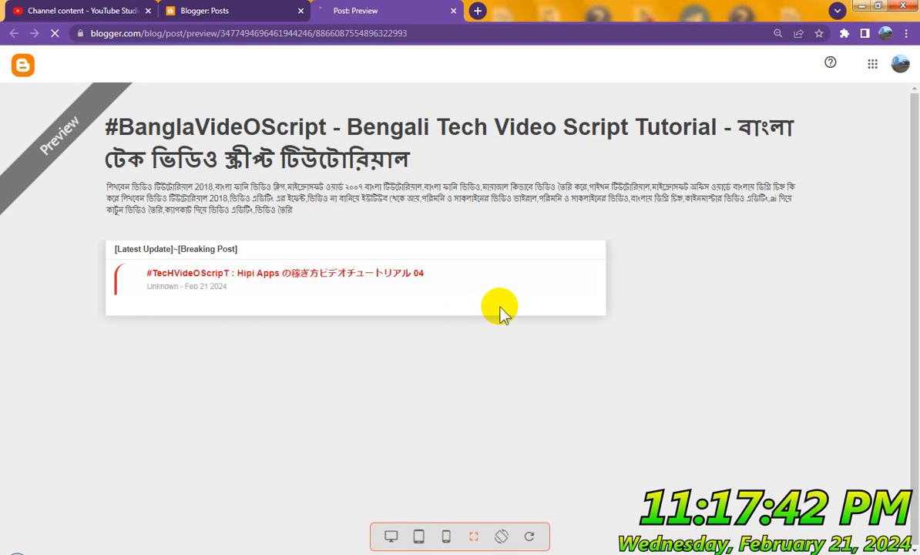
scroll(501, 308, "down", 3)
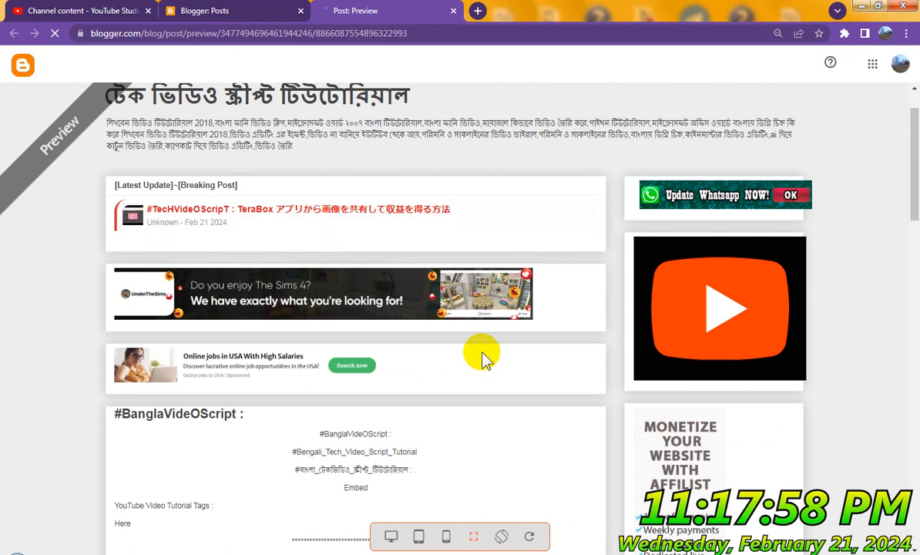
scroll(482, 358, "down", 2)
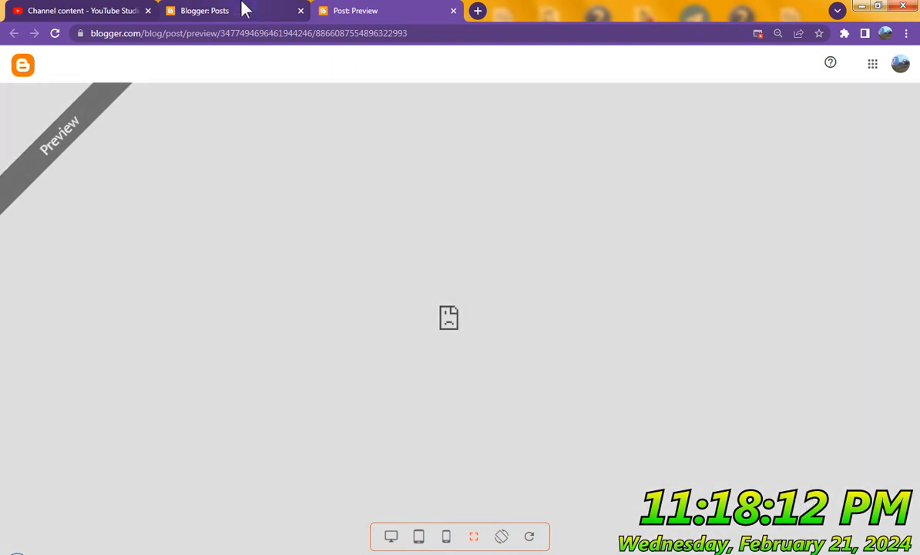
Step: View the live blog from the posts page and look through its published demo post
left_click(242, 10)
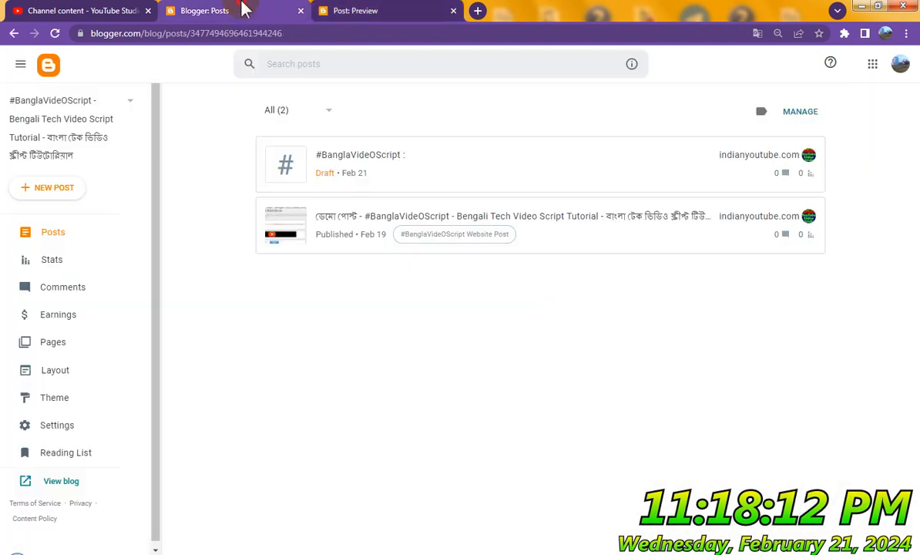
left_click(58, 479)
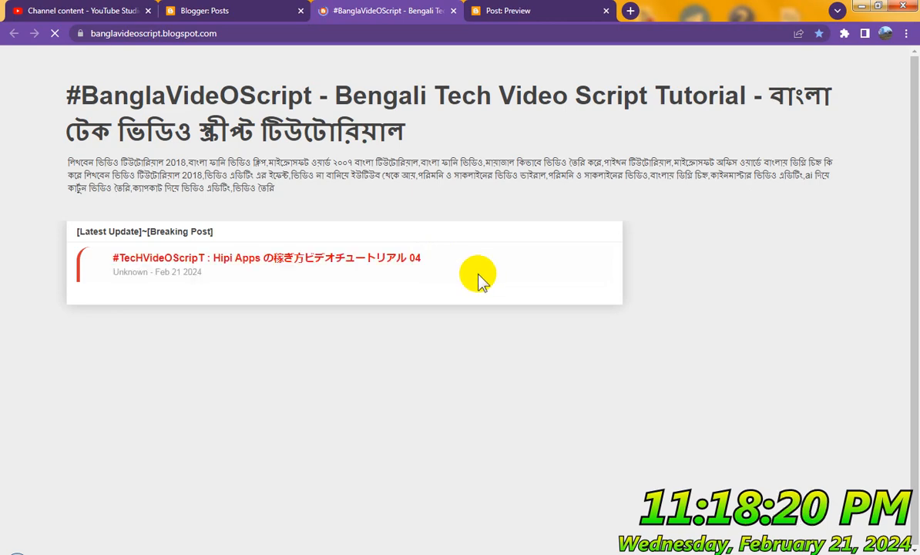
scroll(503, 297, "down", 4)
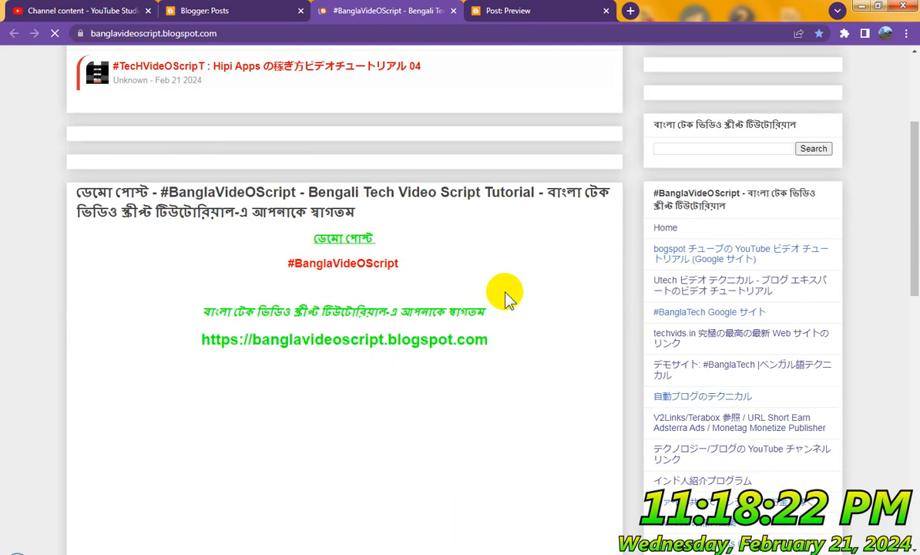
scroll(423, 293, "down", 3)
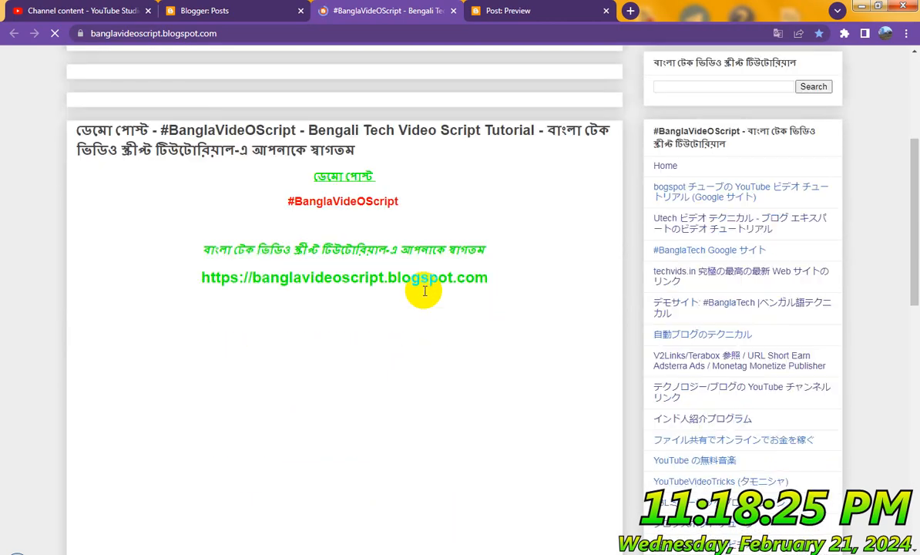
scroll(429, 299, "down", 3)
scroll(428, 299, "up", 8)
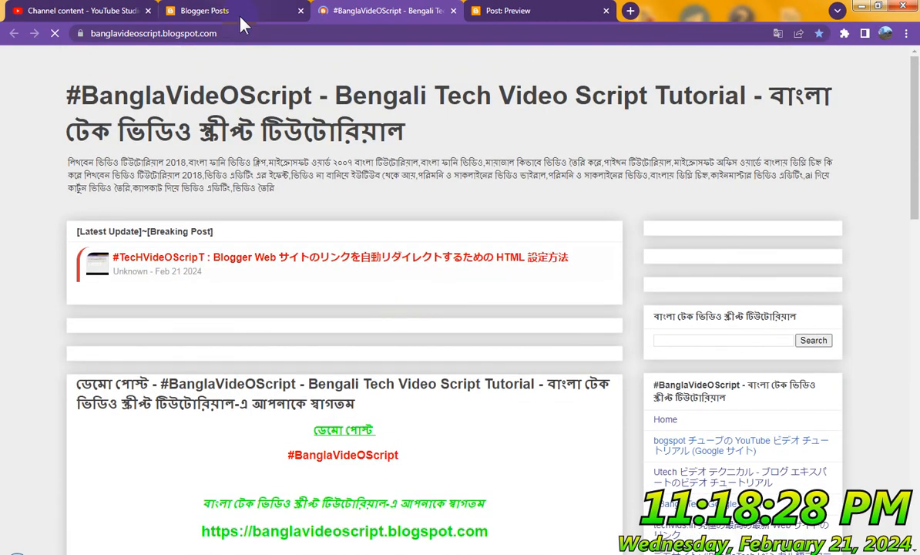
Step: Reopen the draft post "#BanglaVideOScript :" for editing and switch it to Compose view
left_click(223, 13)
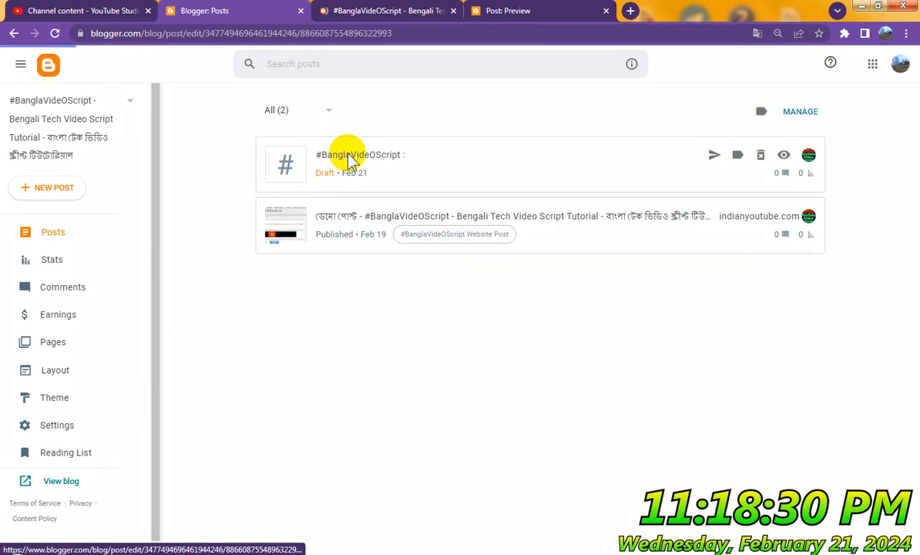
left_click(339, 154)
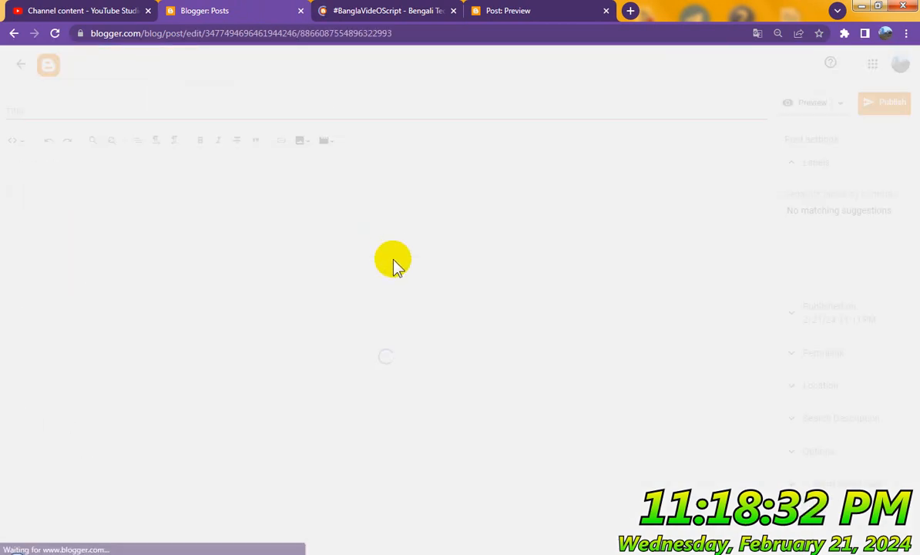
left_click(17, 144)
left_click(31, 171)
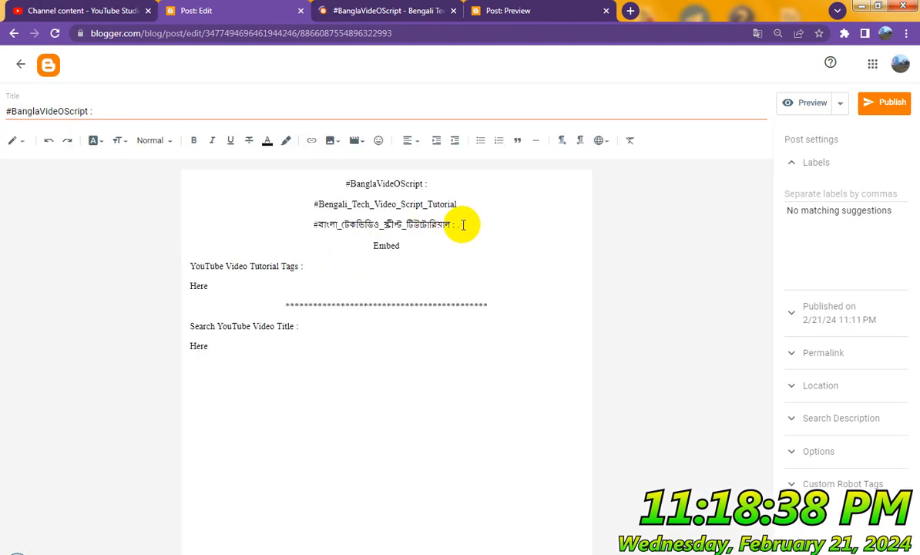
Step: Make the three hashtag lines above "Embed" bold and italic, with their text size set to Medium
left_click_drag(462, 225, 247, 181)
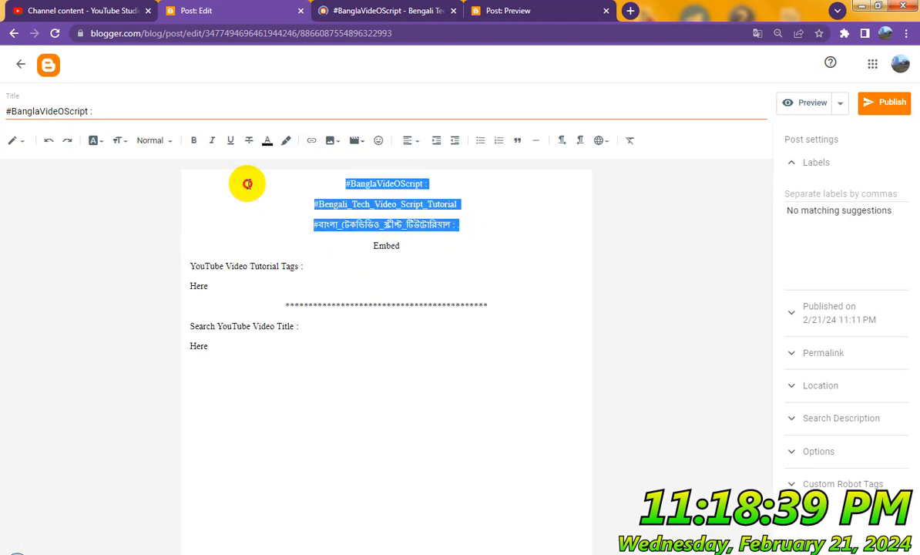
left_click(194, 141)
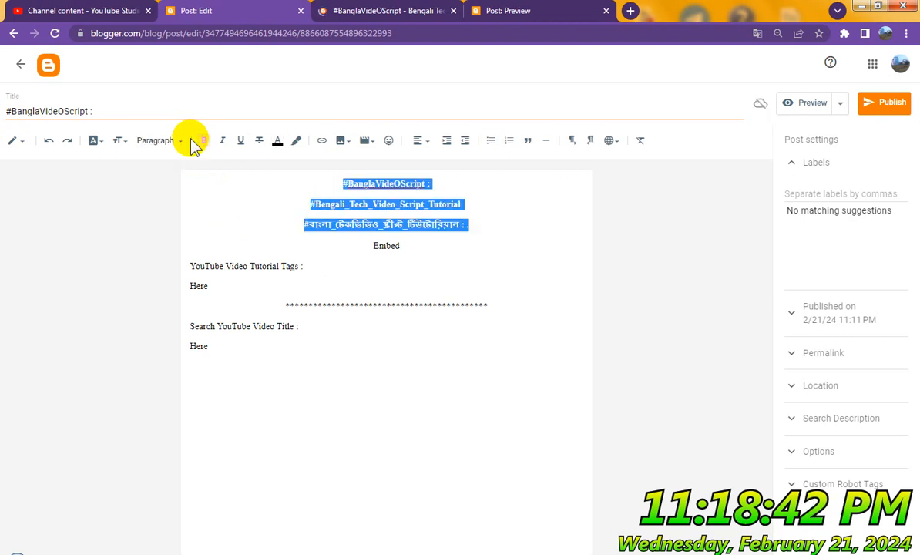
left_click(222, 142)
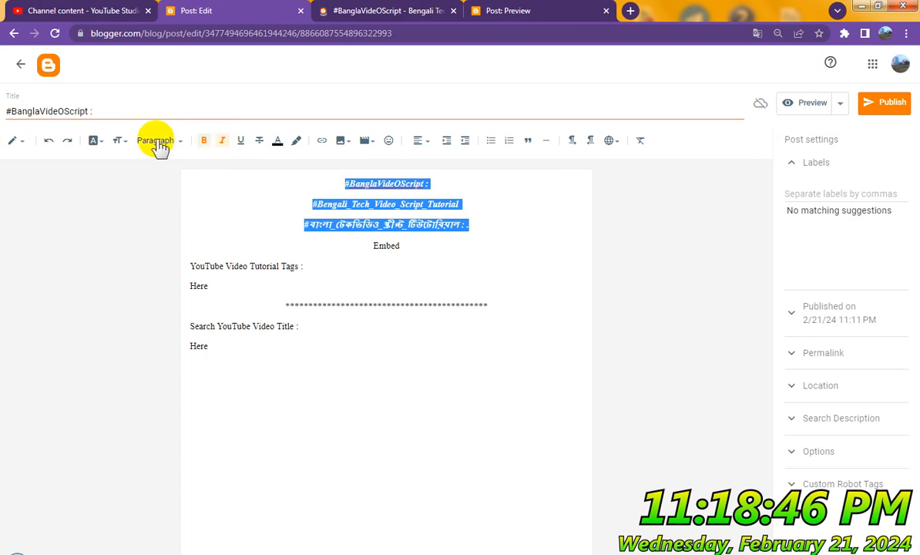
left_click(119, 142)
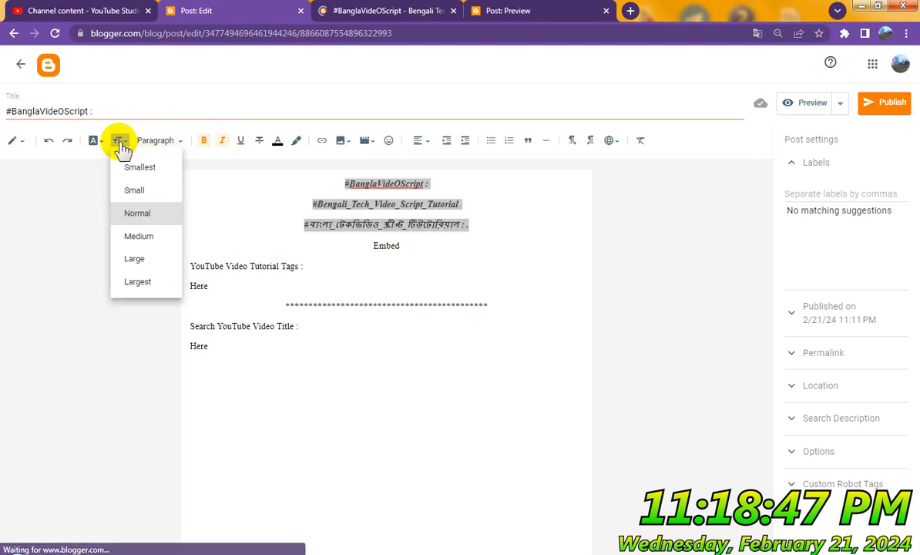
left_click(144, 237)
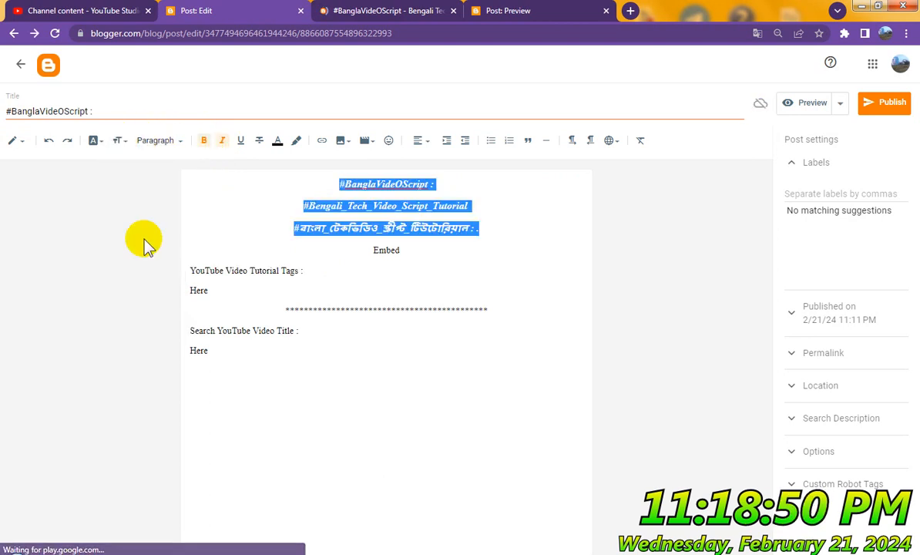
Step: Color the three hashtag lines above "Embed" red
left_click(278, 138)
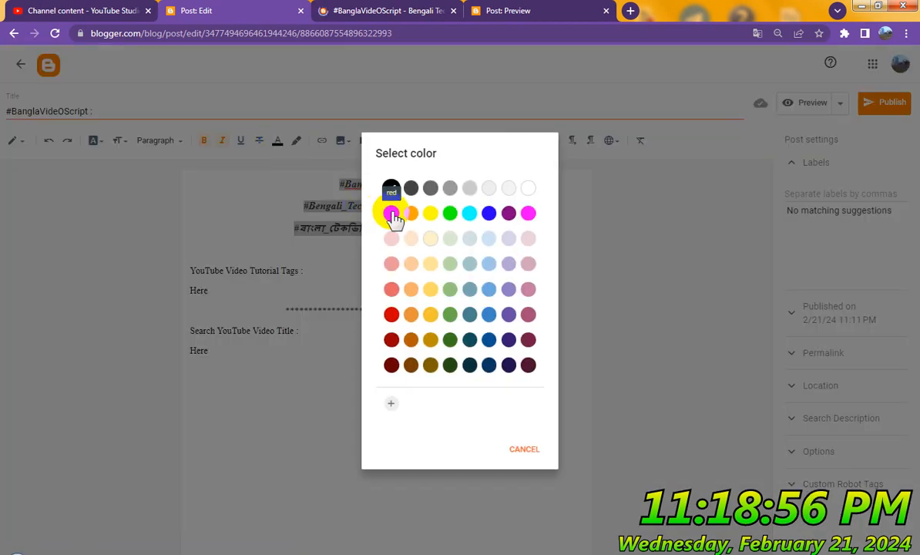
left_click(392, 215)
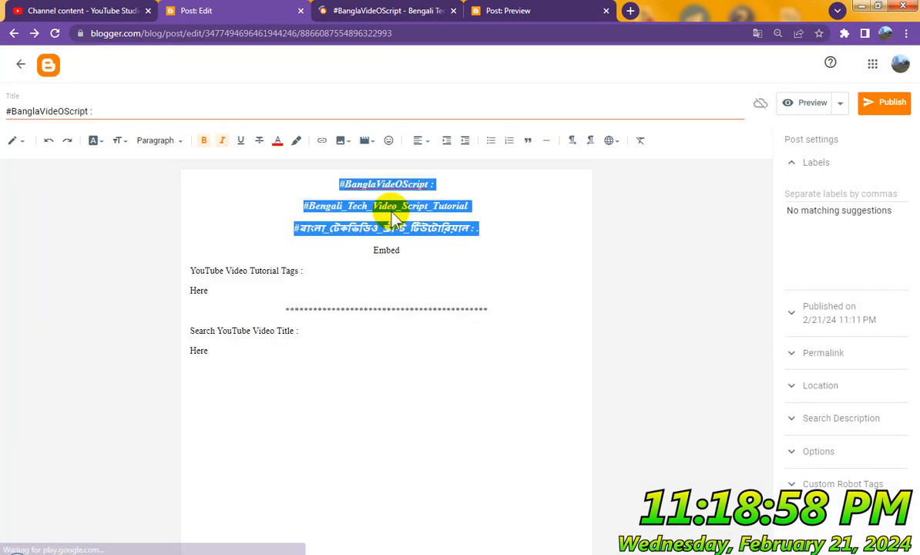
left_click(389, 207)
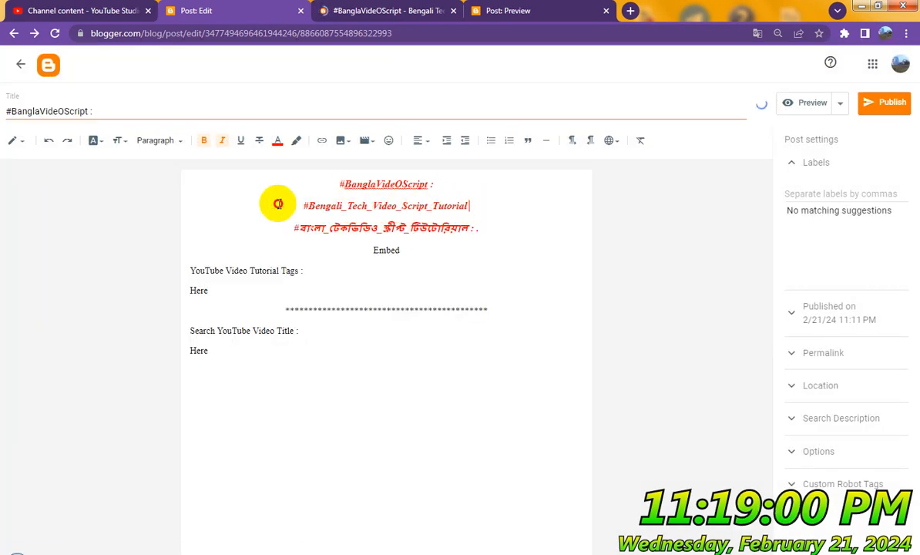
Step: Color the #Bengali_Tech_Video_Script_Tutorial line blue
triple_click(247, 203)
left_click(277, 141)
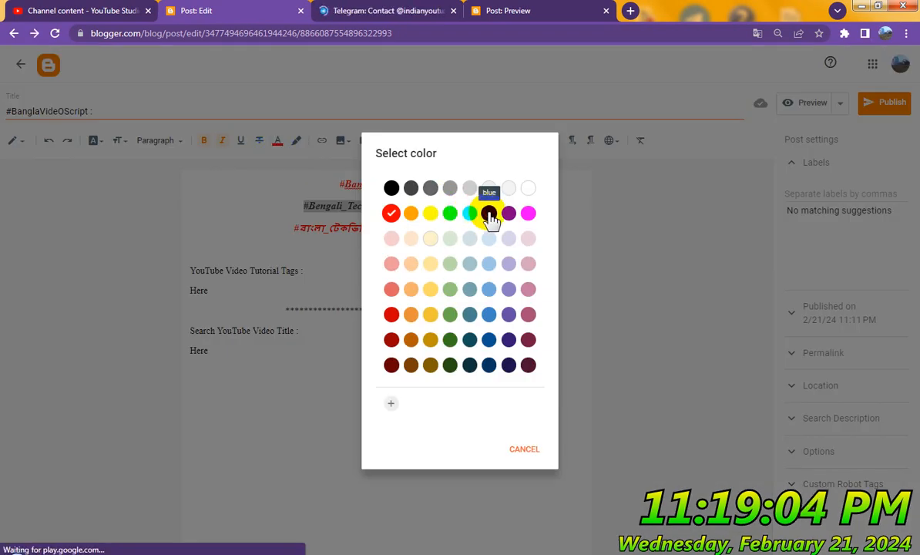
left_click(489, 213)
left_click(395, 219)
Step: Set the text size of the Bengali-script hashtag line above "Embed" to Large
left_click(491, 230)
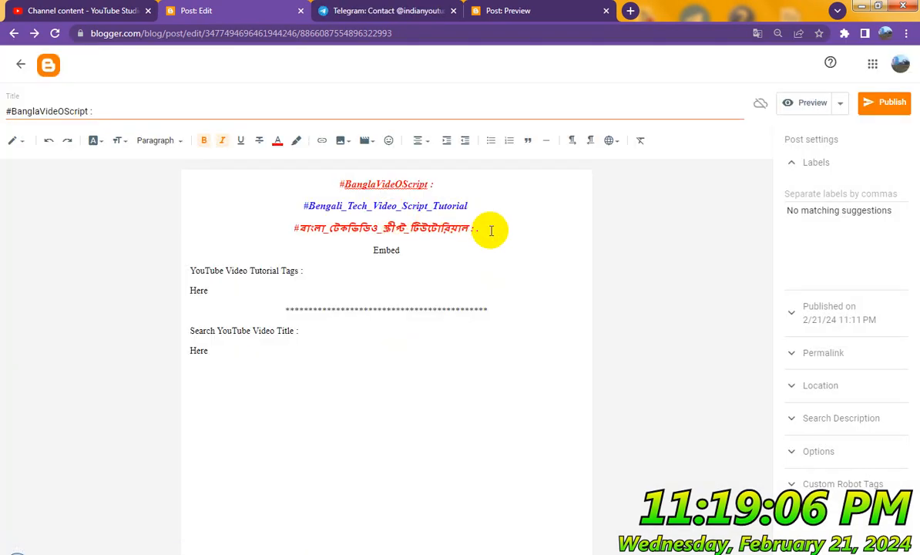
left_click_drag(491, 230, 276, 227)
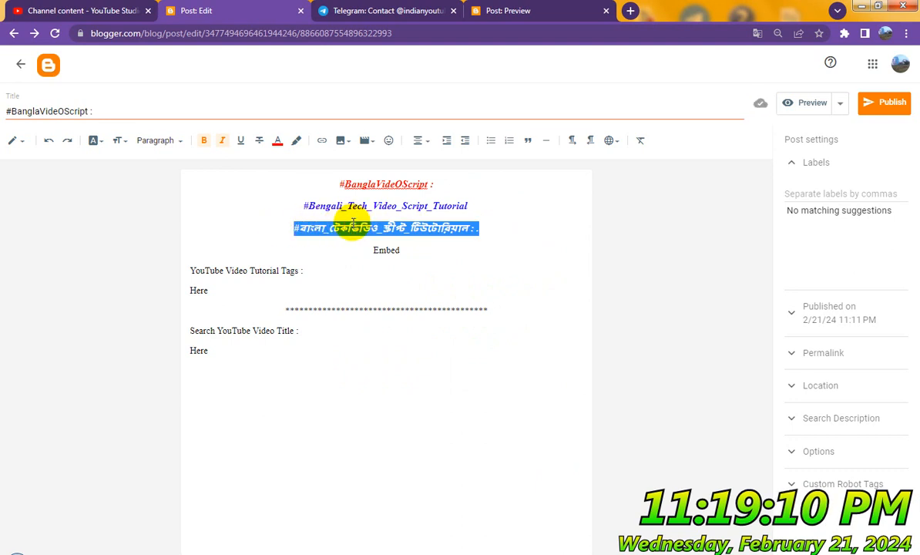
left_click(118, 146)
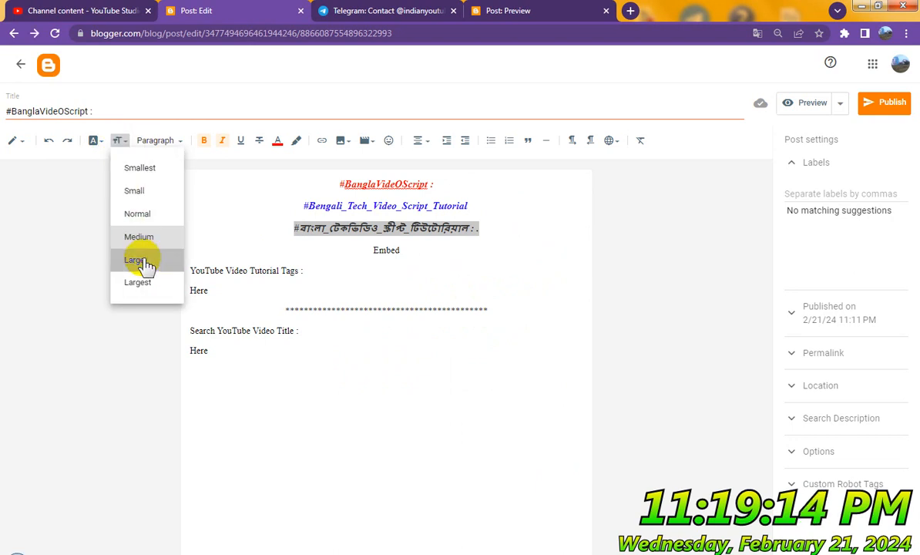
left_click(147, 262)
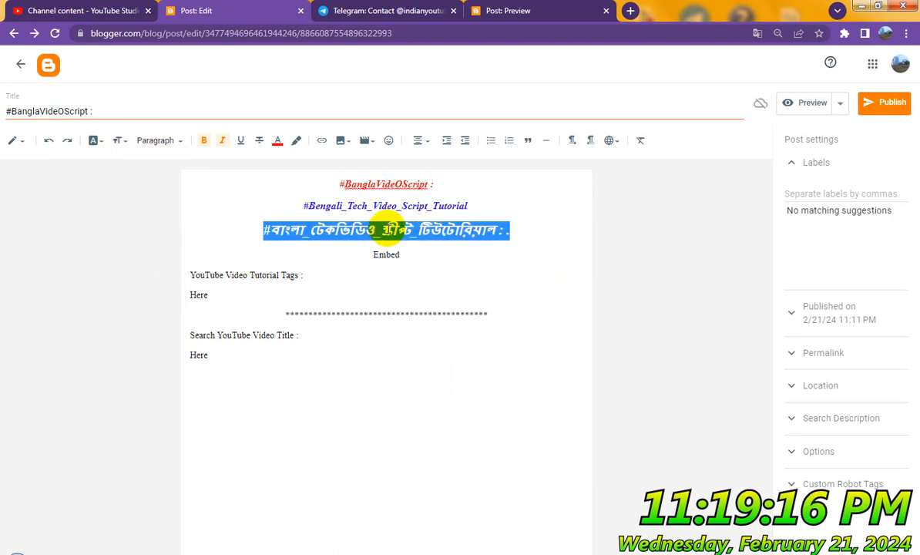
left_click(386, 229)
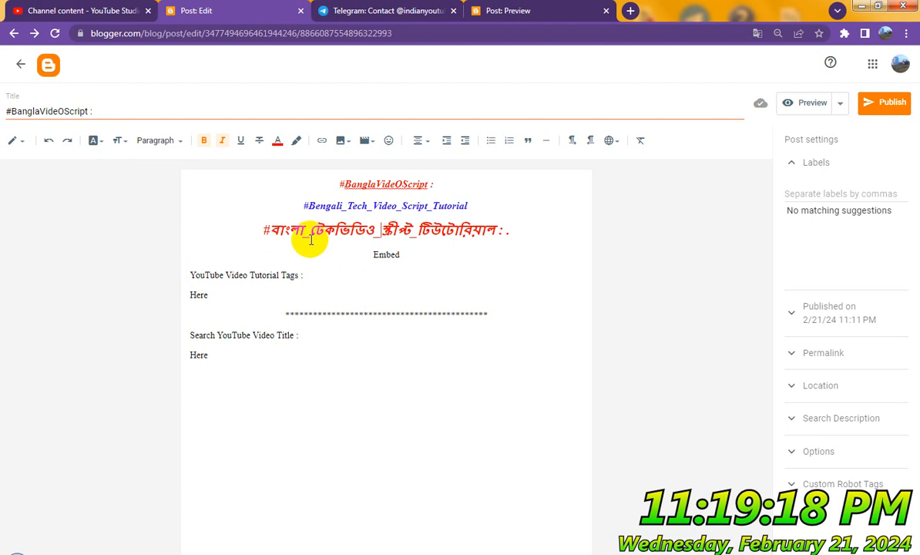
Step: Make all the lines below "Embed" bold and color them dark blue, RGB (7, 55, 99)
left_click_drag(306, 275, 183, 278)
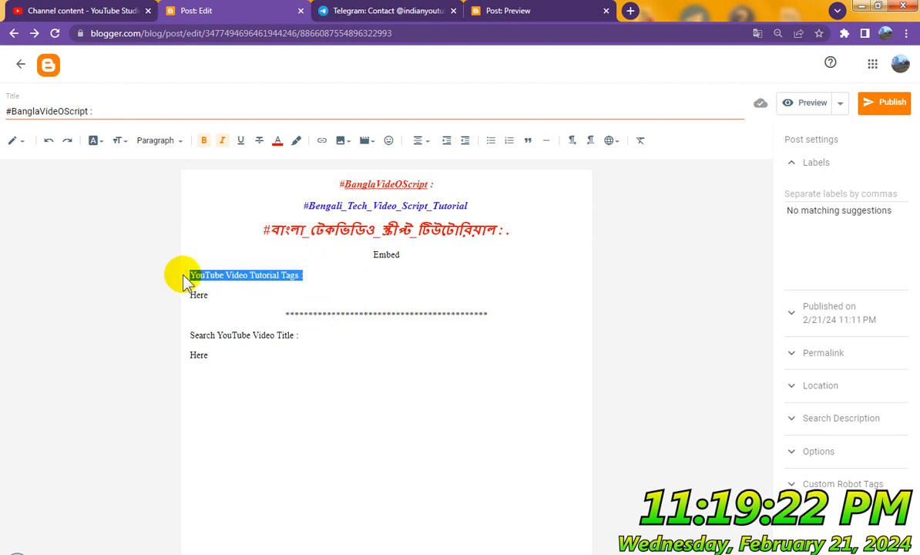
left_click(243, 310)
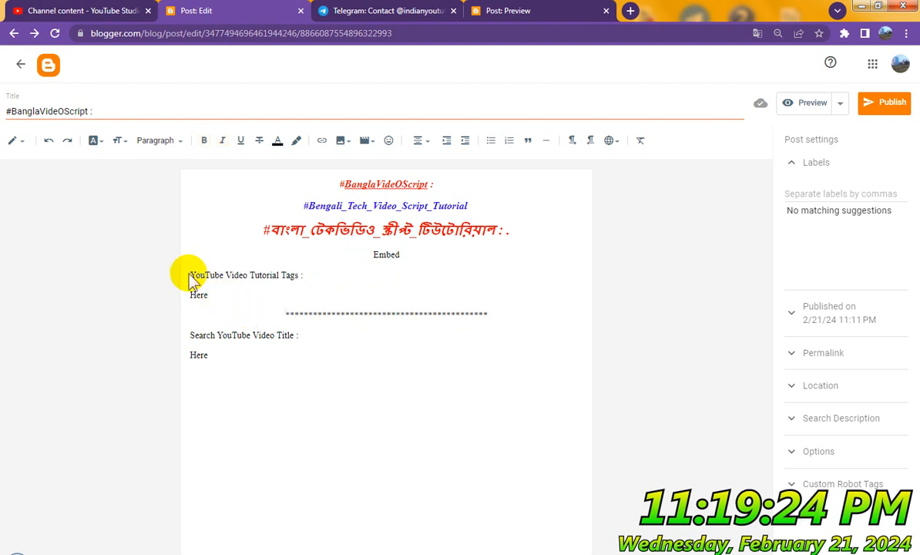
left_click_drag(190, 276, 248, 368)
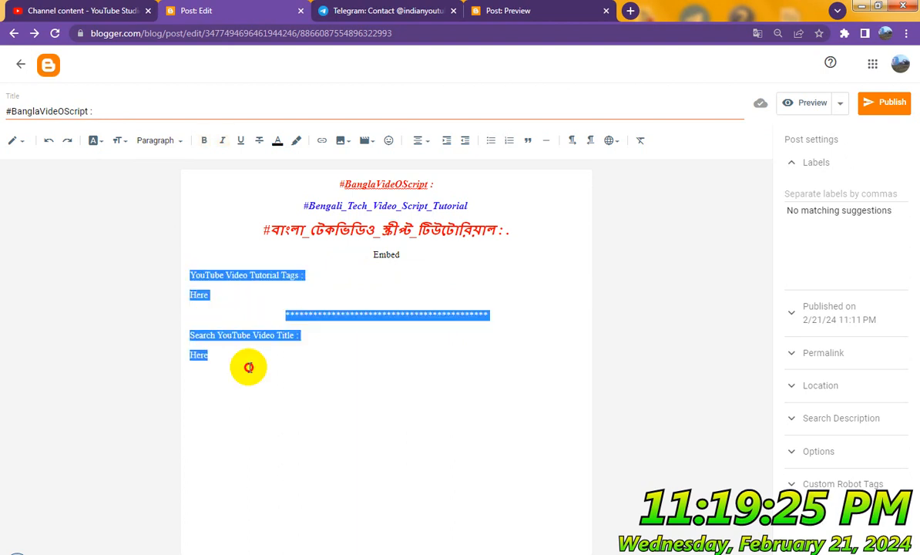
left_click(204, 141)
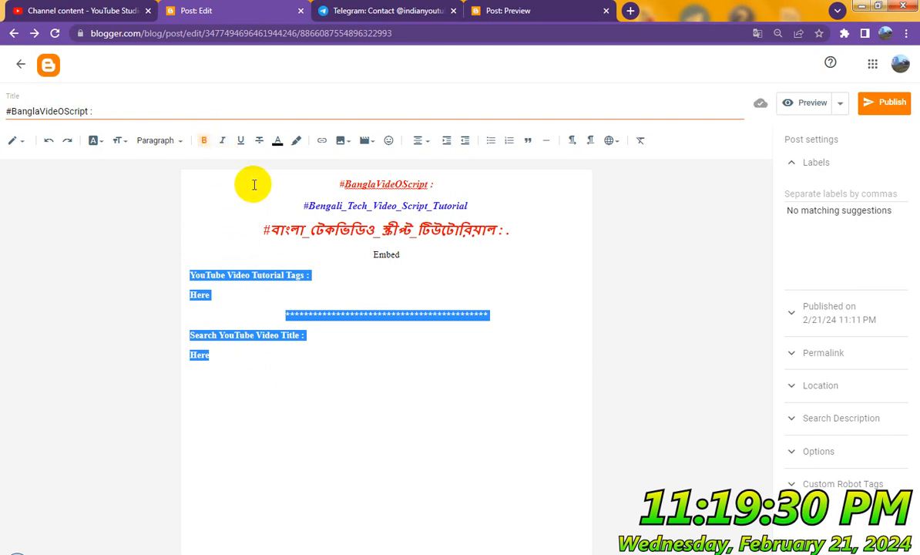
left_click(277, 142)
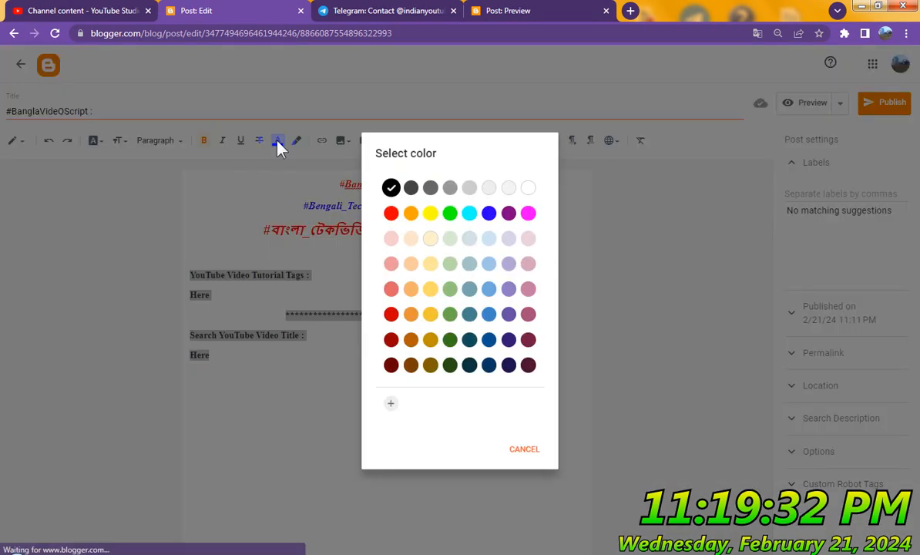
left_click(490, 367)
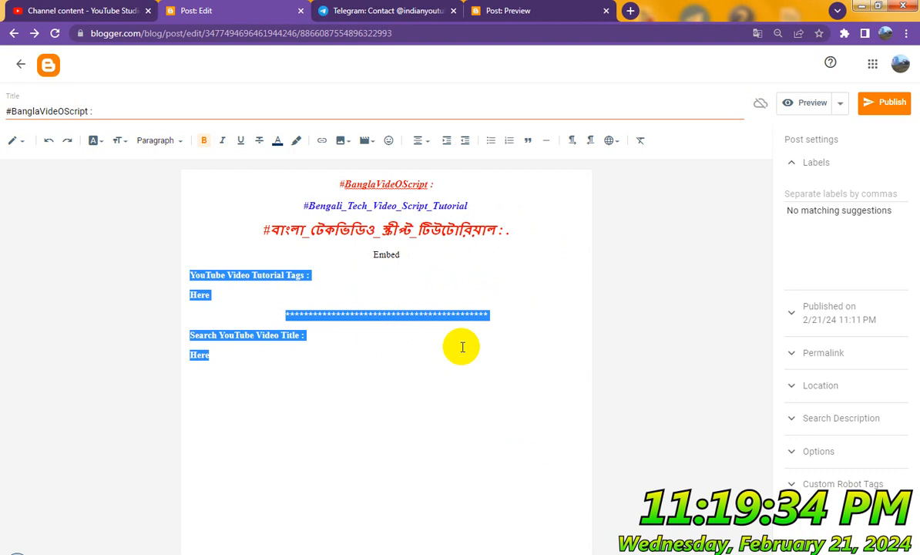
Step: Set the text size of all the lines below "Embed" to Medium
left_click(117, 143)
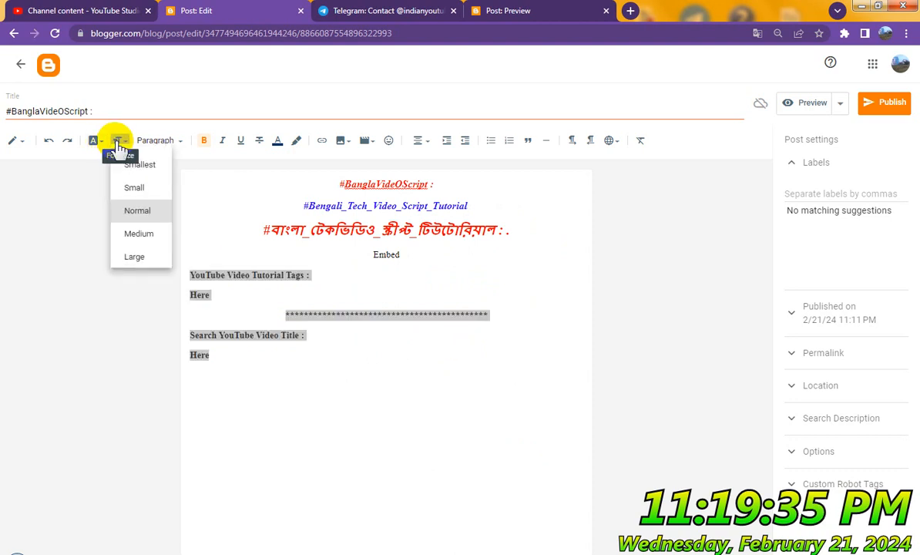
left_click(148, 237)
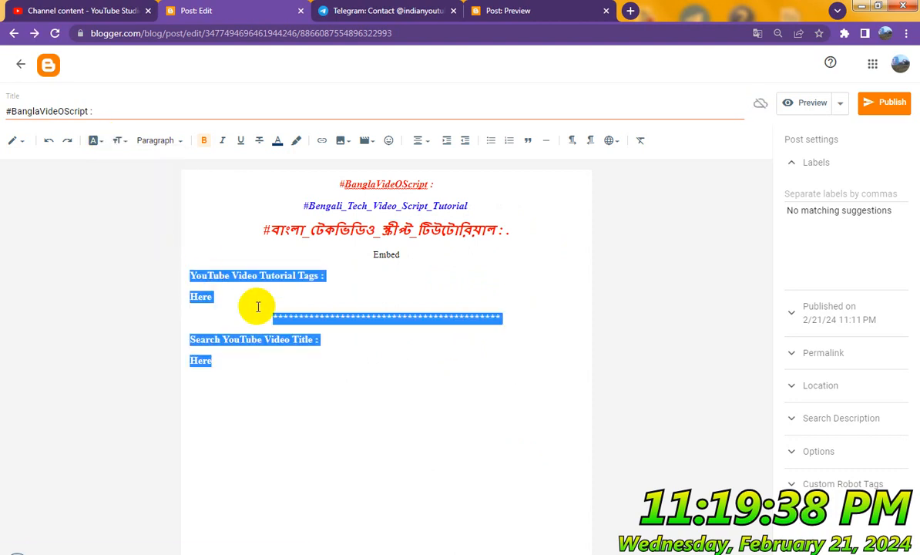
left_click(292, 290)
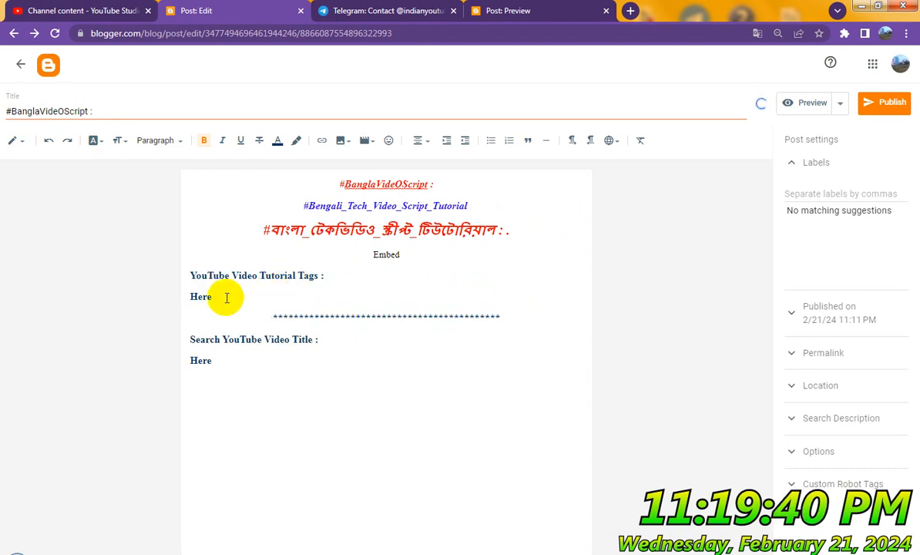
Step: Make both "Here" placeholder lines italic and underlined
left_click_drag(226, 297, 185, 303)
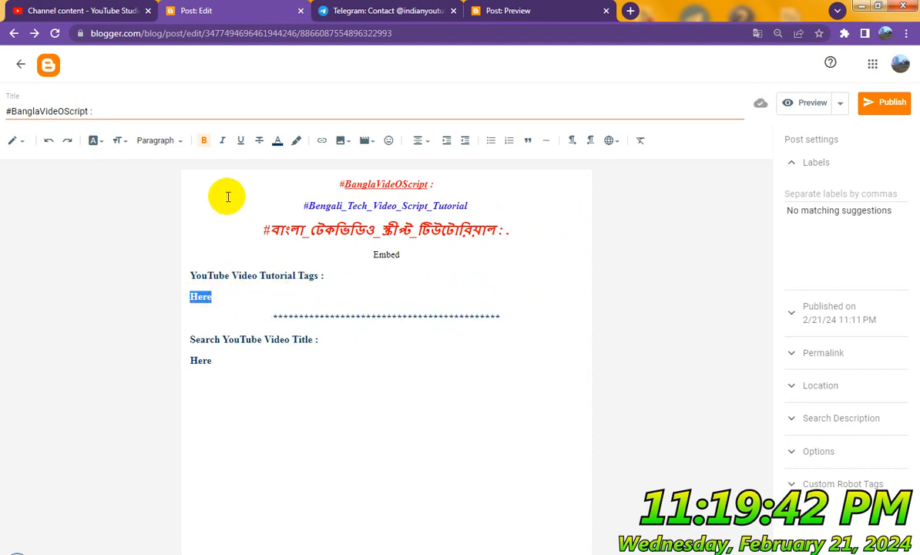
left_click(224, 142)
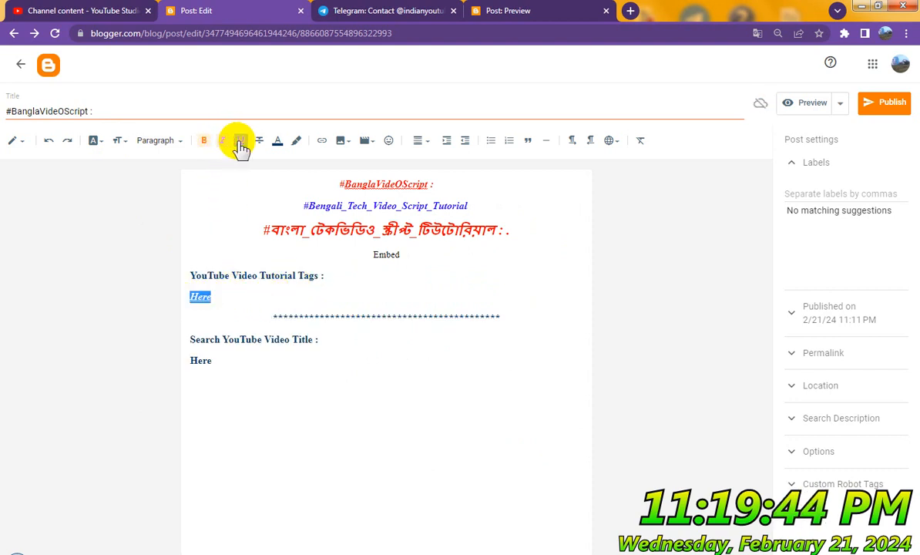
left_click(217, 360)
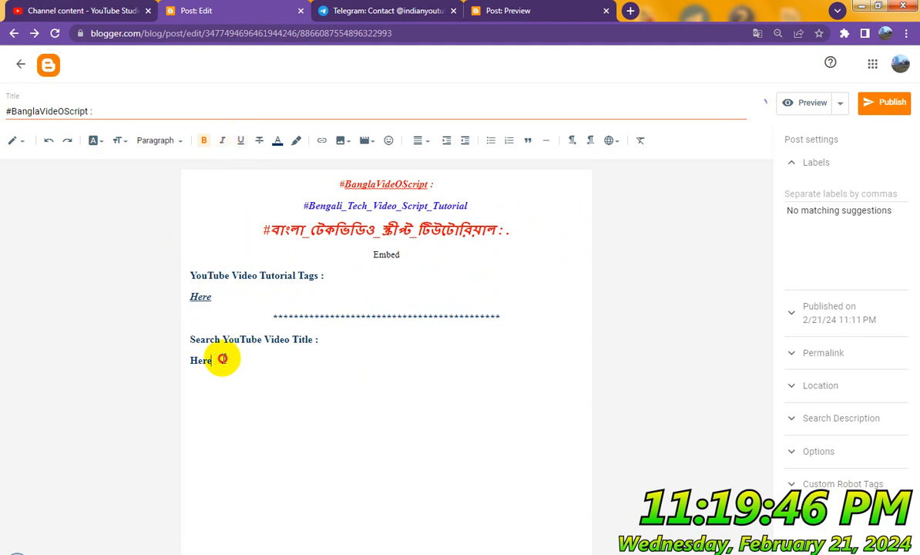
left_click_drag(222, 359, 181, 360)
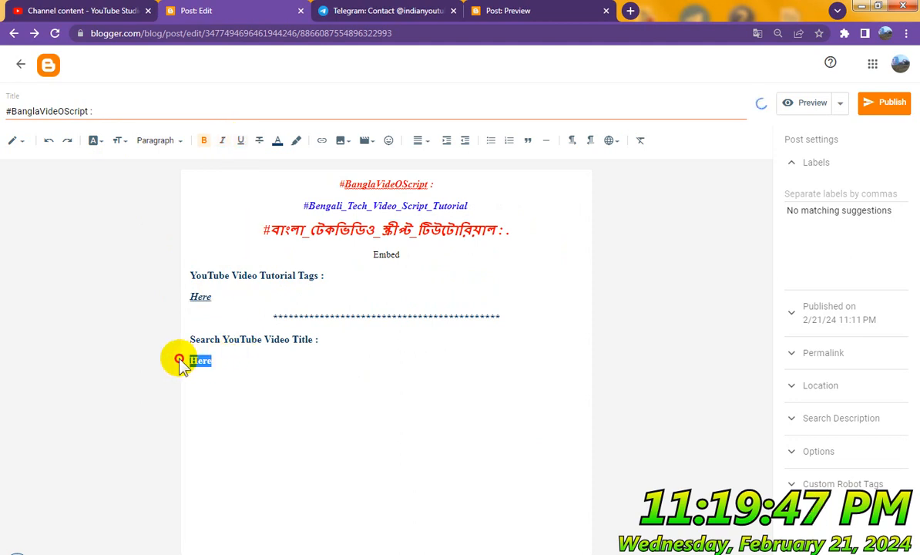
left_click(240, 143)
left_click(262, 350)
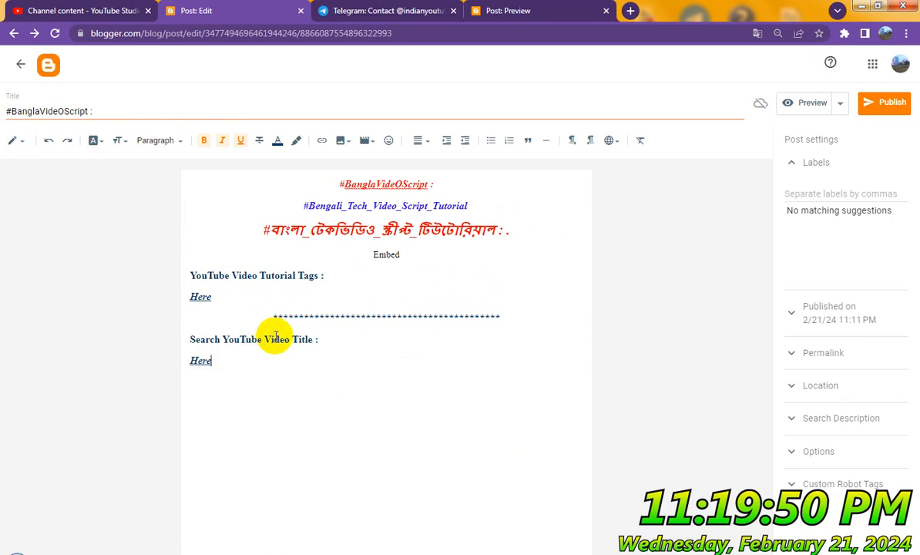
Step: Color the "YouTube Video Tutorial Tags :" and "Search YouTube Video Title :" headings red
left_click_drag(324, 275, 177, 272)
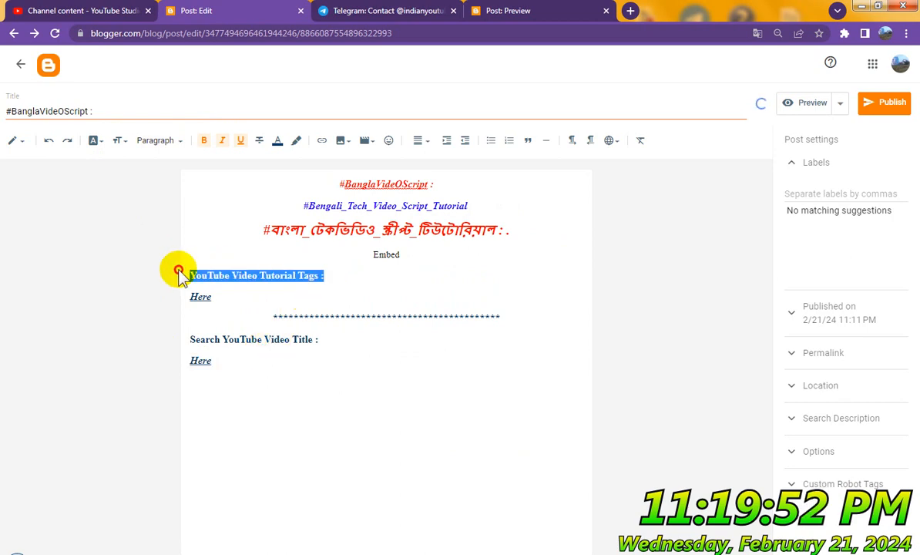
left_click(277, 141)
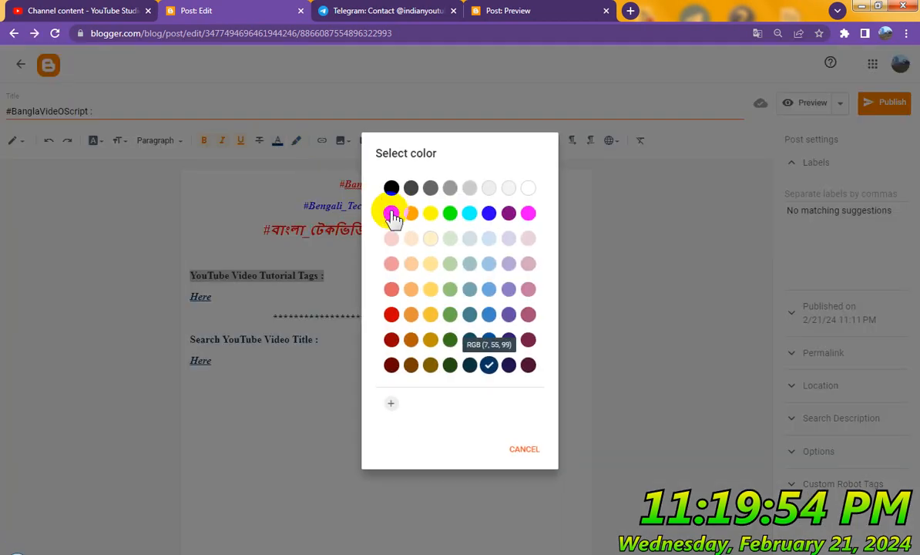
left_click(391, 214)
left_click(225, 340)
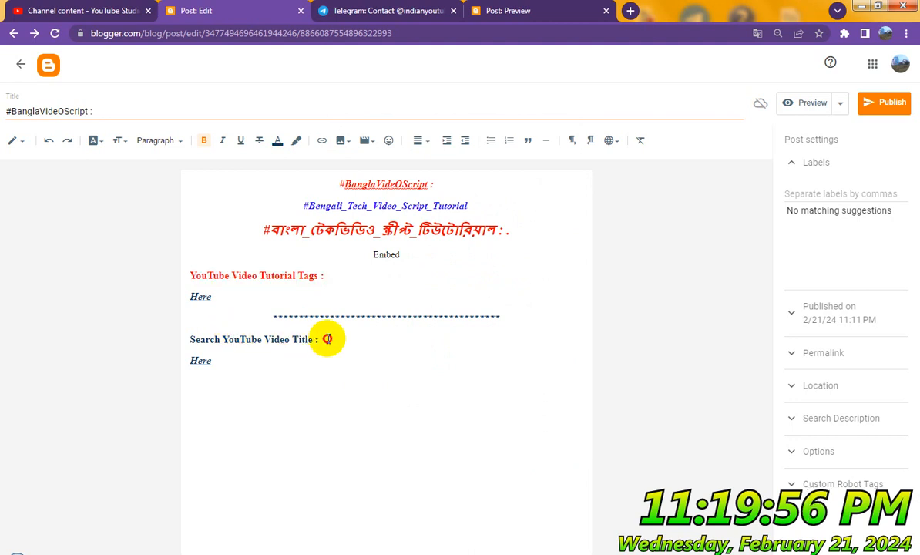
left_click_drag(327, 339, 176, 343)
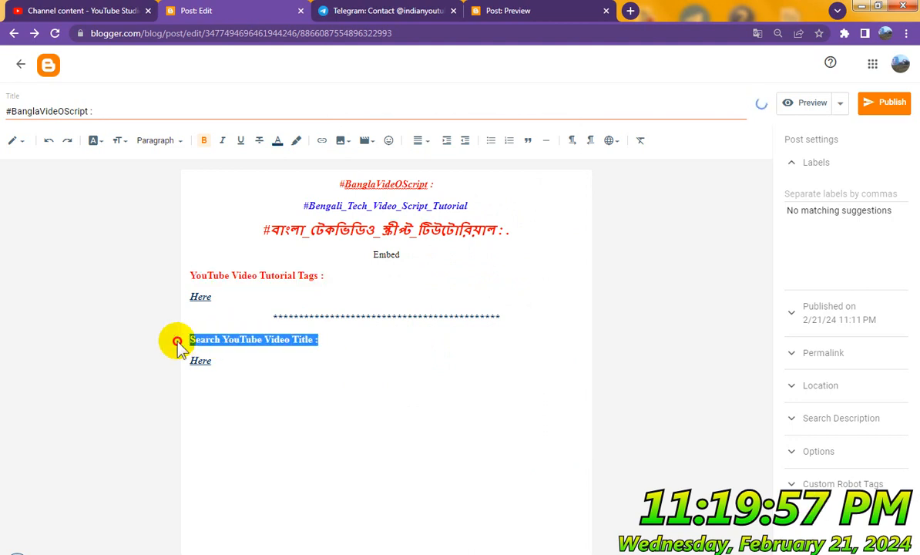
left_click(277, 141)
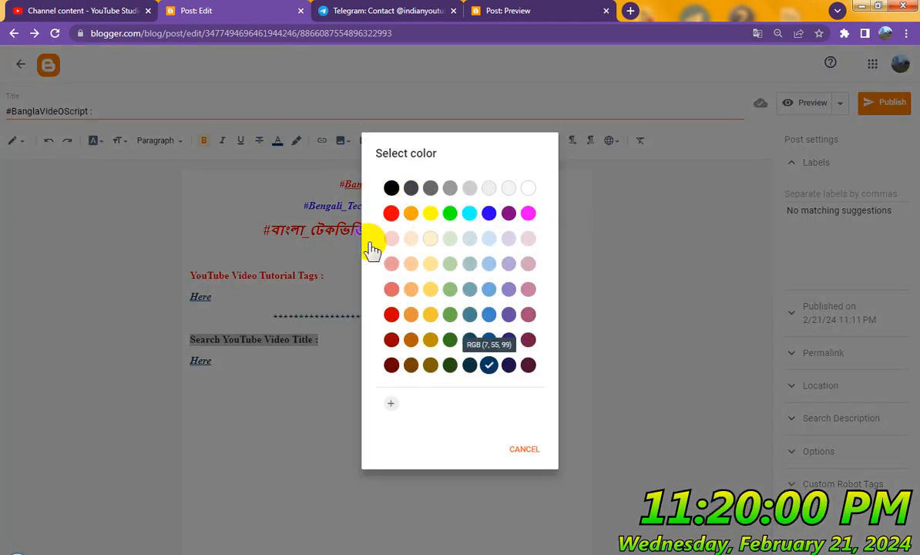
left_click(392, 214)
Step: Color the row of asterisks between the two sections blue
left_click(305, 314)
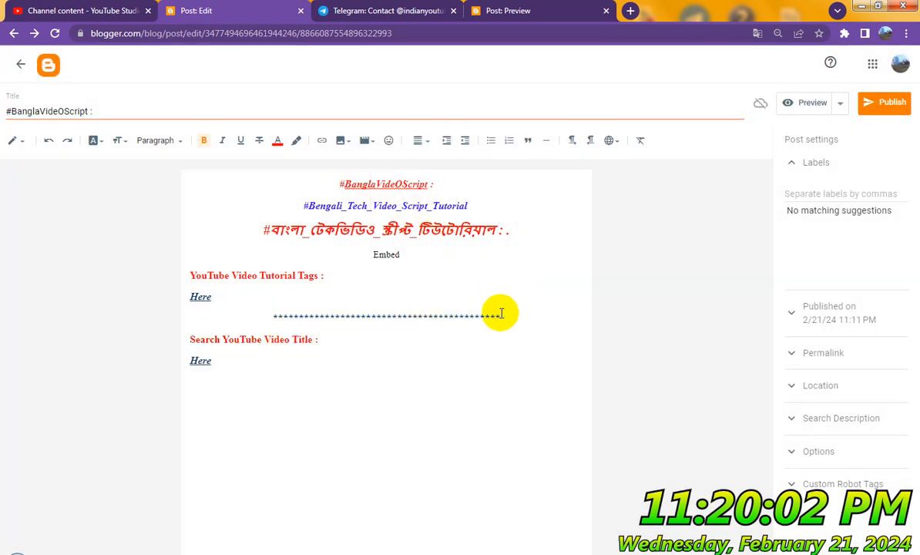
left_click_drag(501, 314, 271, 314)
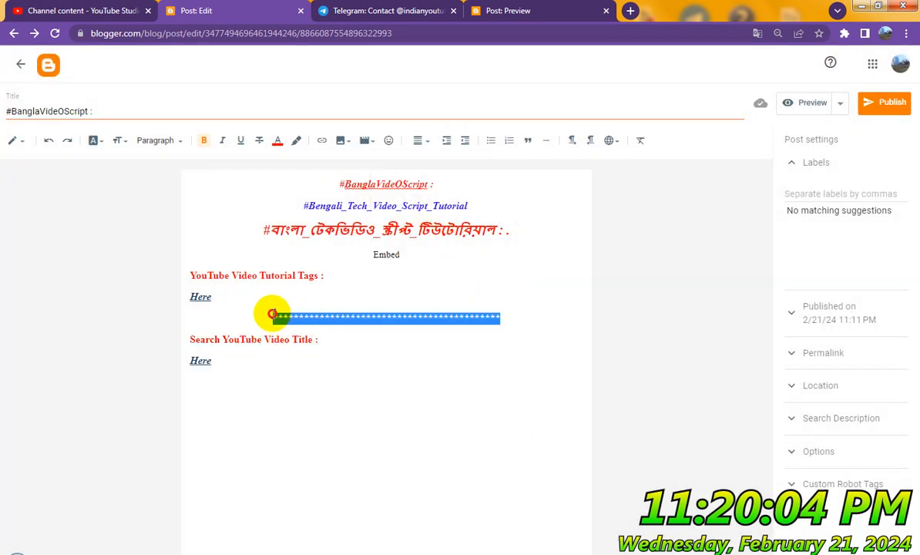
left_click(278, 141)
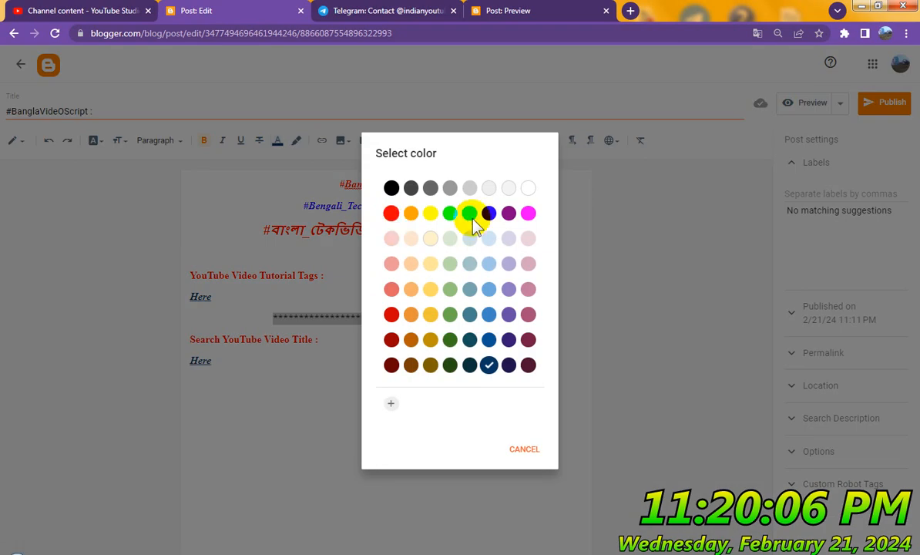
left_click(490, 214)
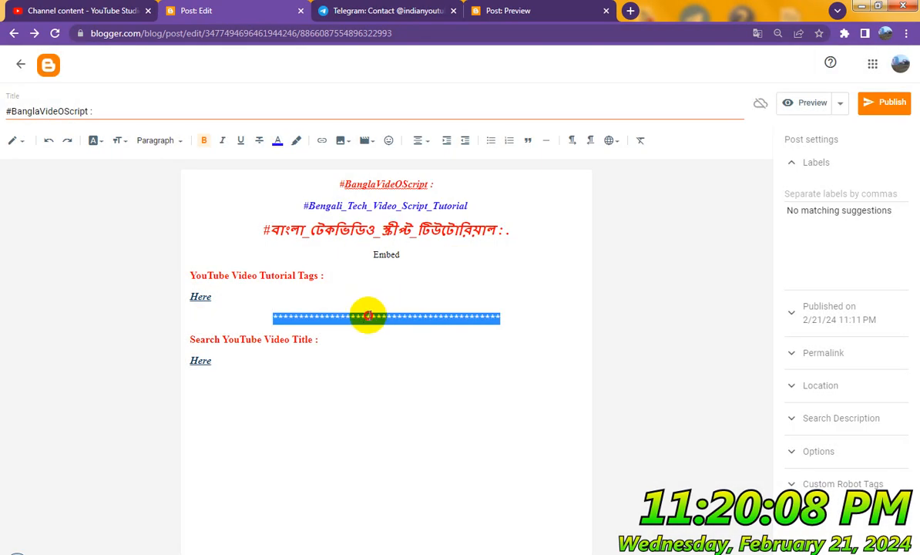
left_click(368, 315)
Step: Set the text size of the "#BanglaVideOScript :" line in the post body to Largest
left_click_drag(448, 183, 276, 169)
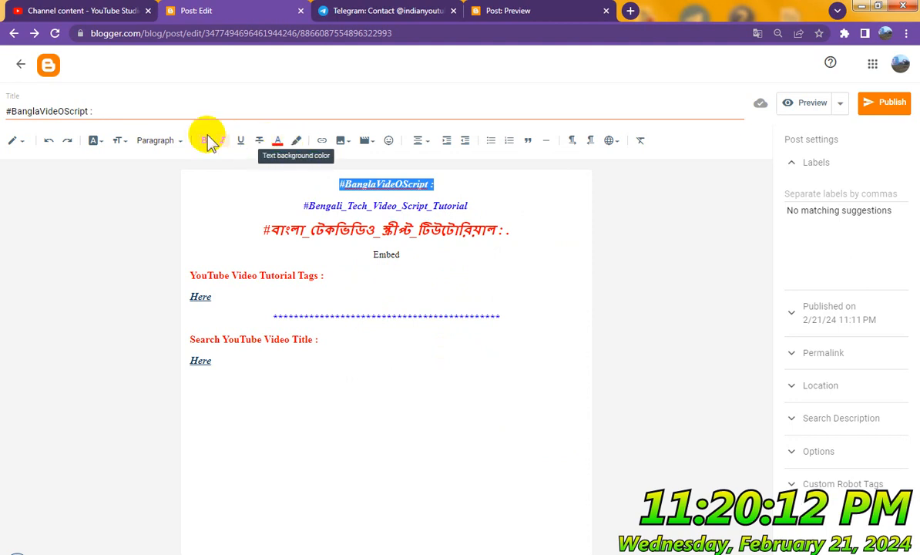
left_click(121, 144)
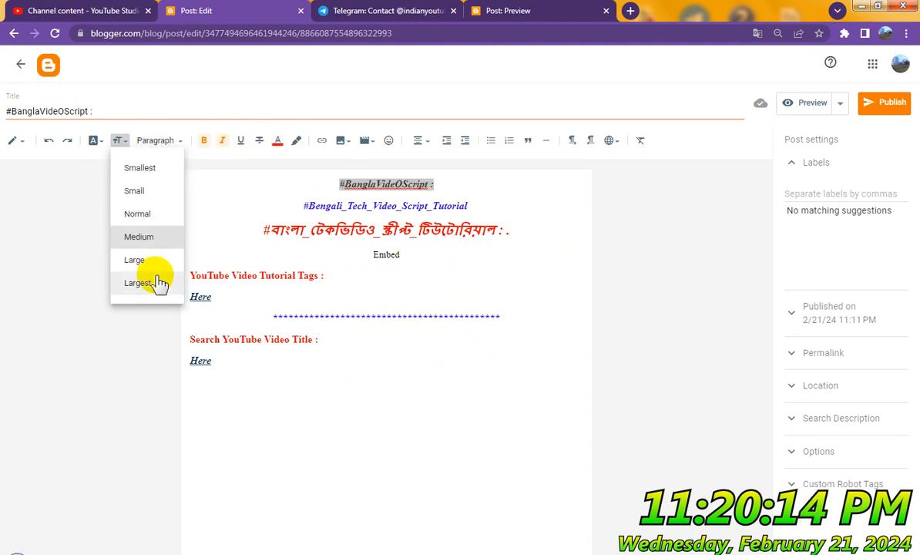
left_click(151, 285)
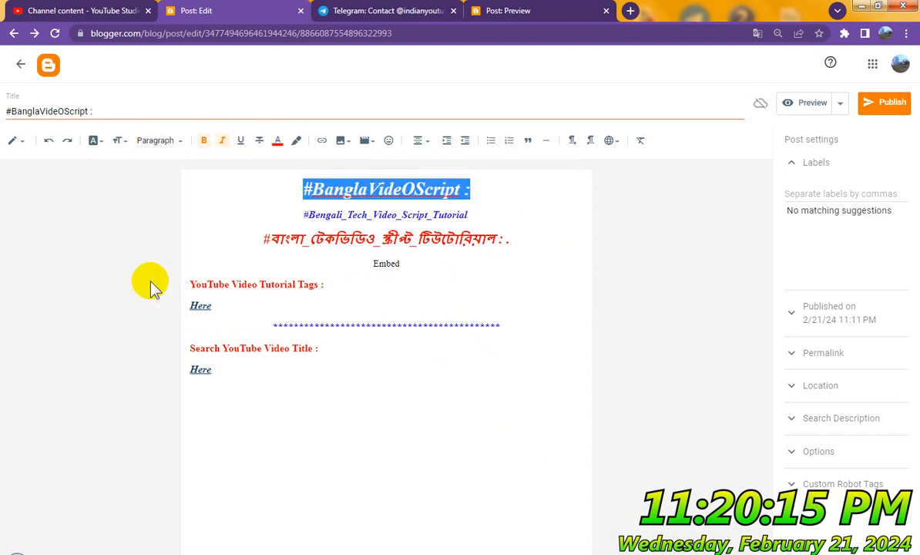
left_click(373, 188)
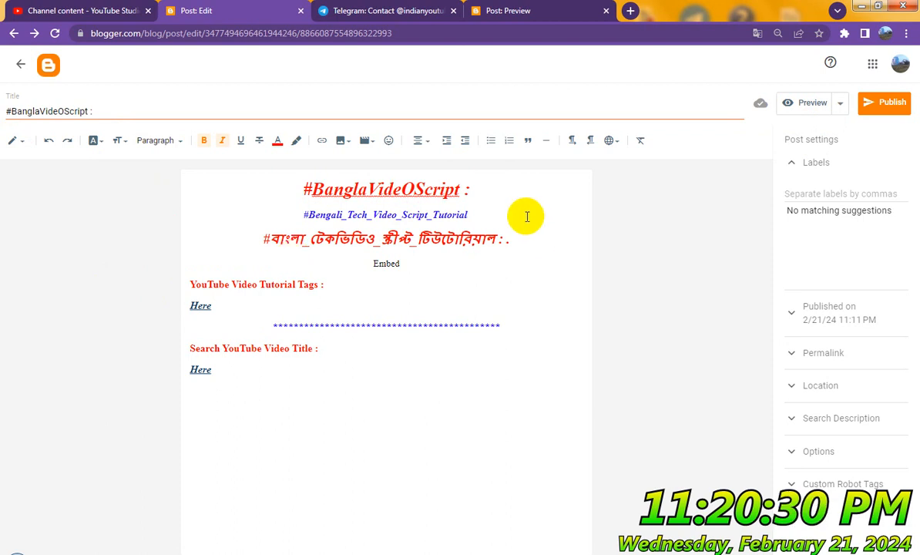
Step: Switch the formatted draft post to HTML view
left_click(23, 144)
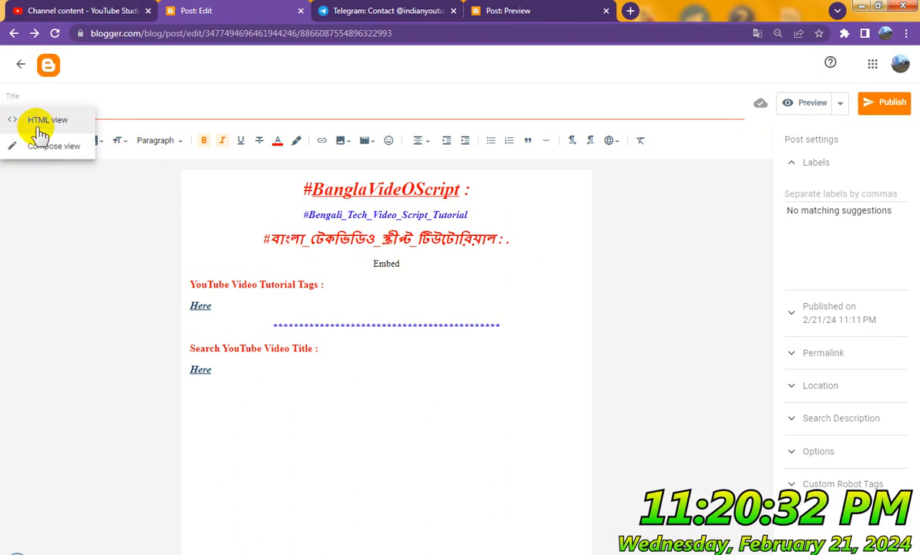
left_click(35, 121)
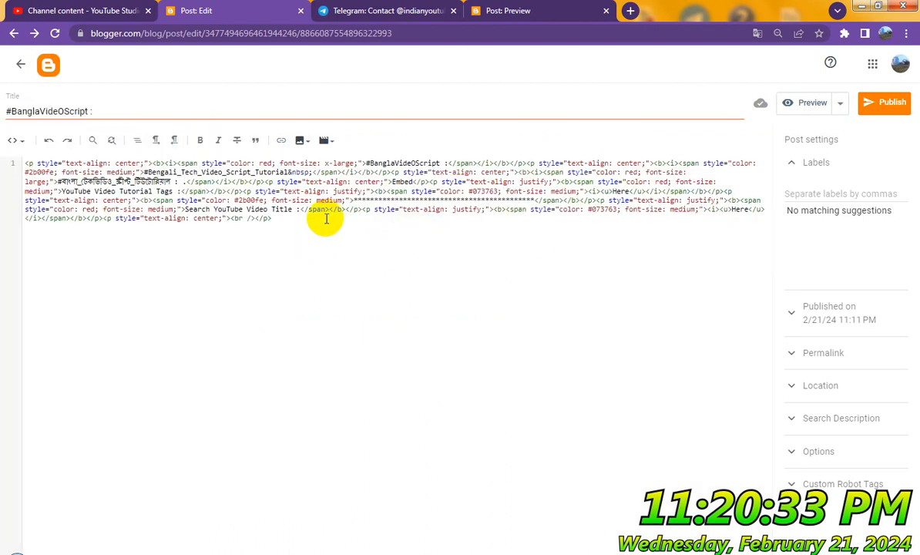
Step: Copy the draft post's entire HTML code and return to the blog's posts list
key("ctrl+a")
right_click(279, 185)
left_click(313, 210)
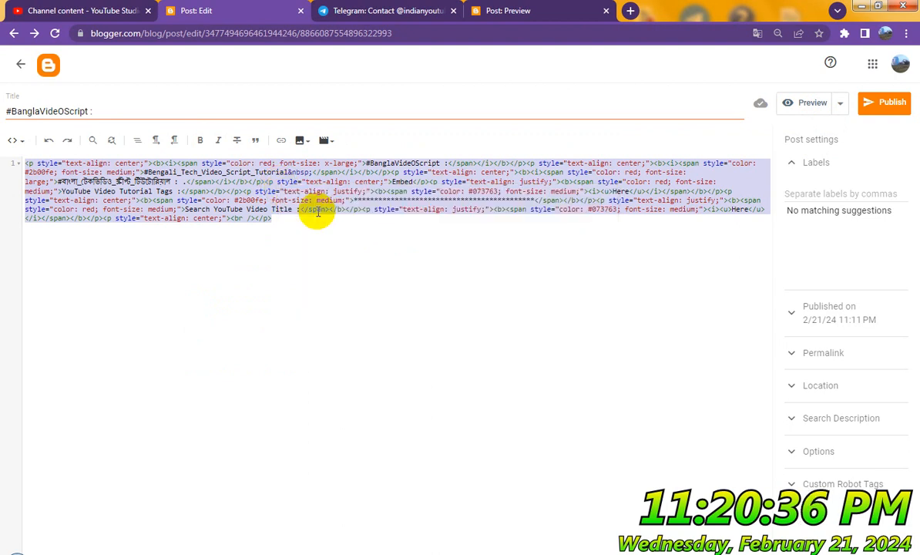
left_click(18, 63)
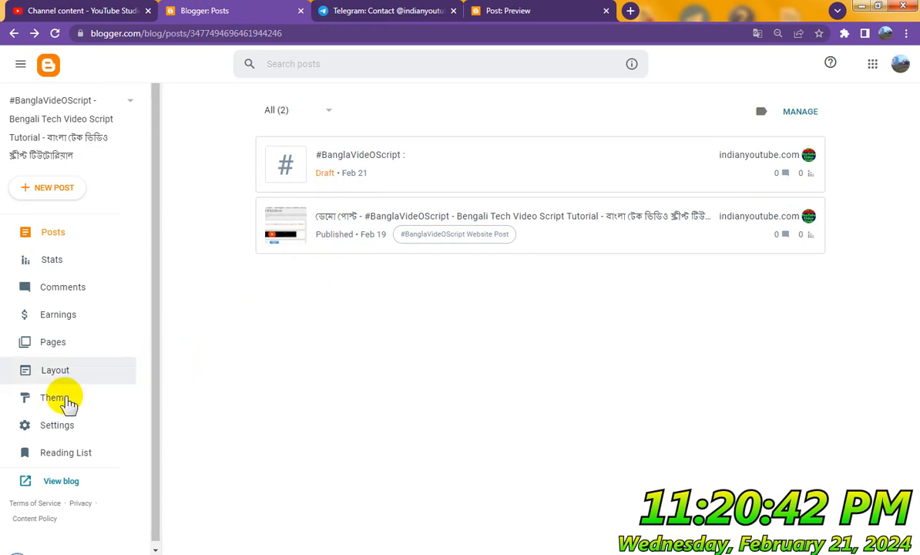
Step: Replace the optional post template in the blog's settings with the copied HTML and save it
left_click(66, 397)
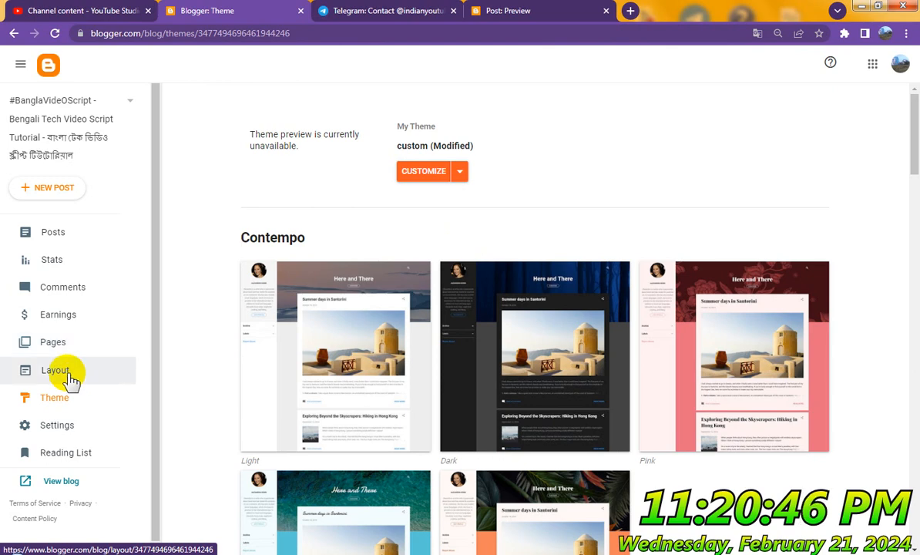
left_click(72, 433)
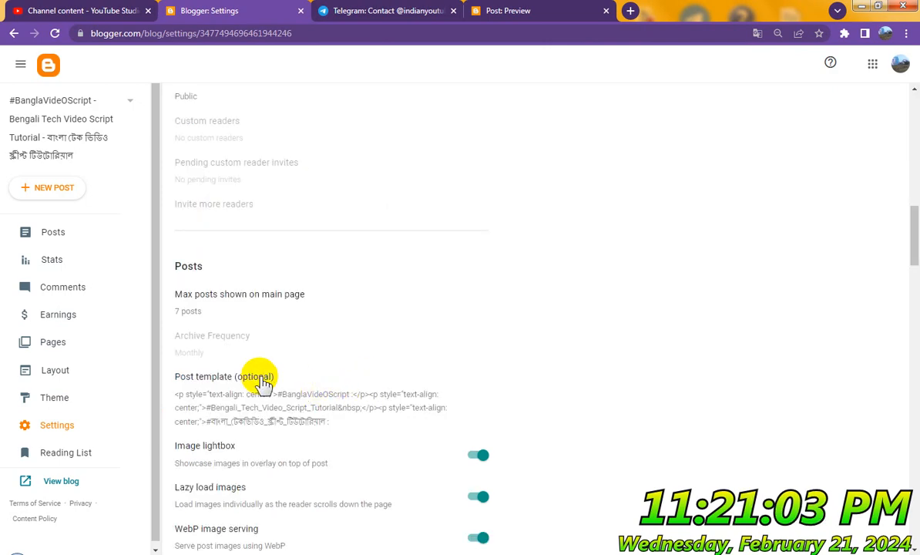
left_click(262, 384)
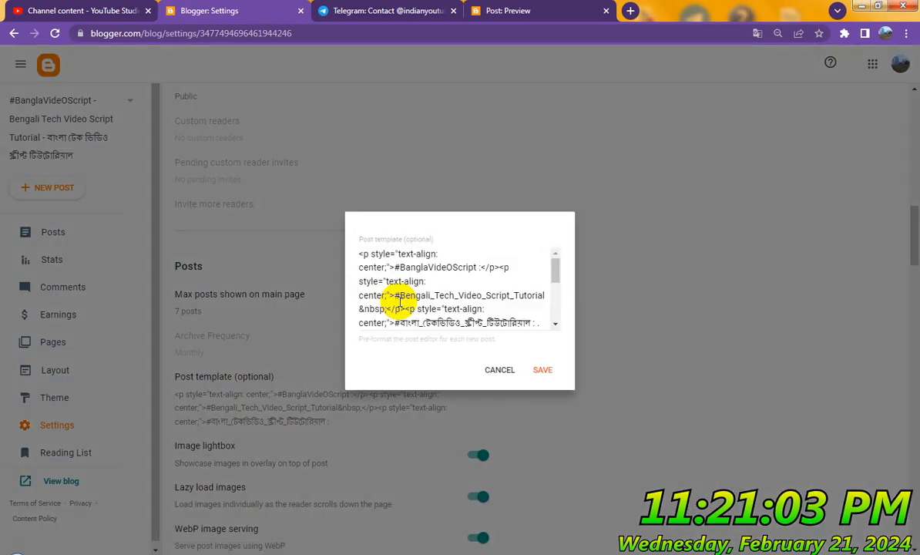
key("ctrl+a")
key("ctrl+v")
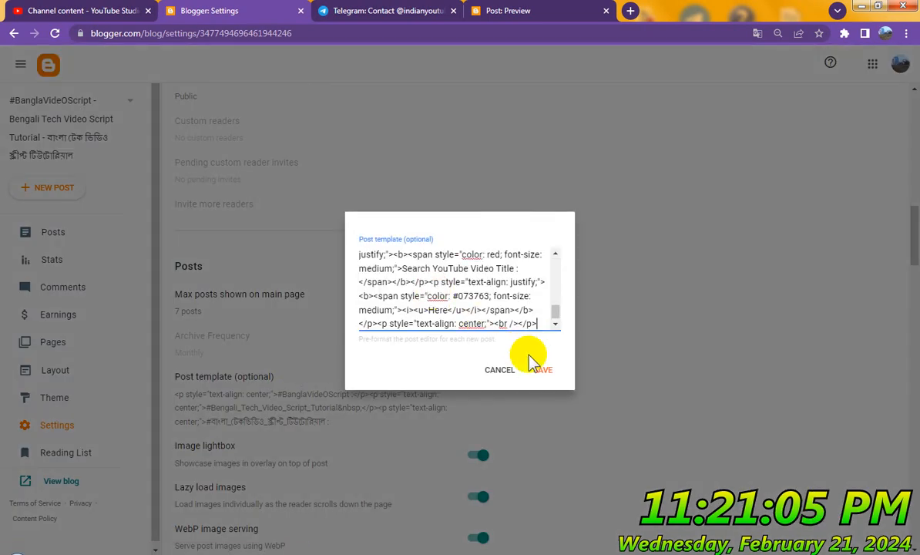
left_click(540, 365)
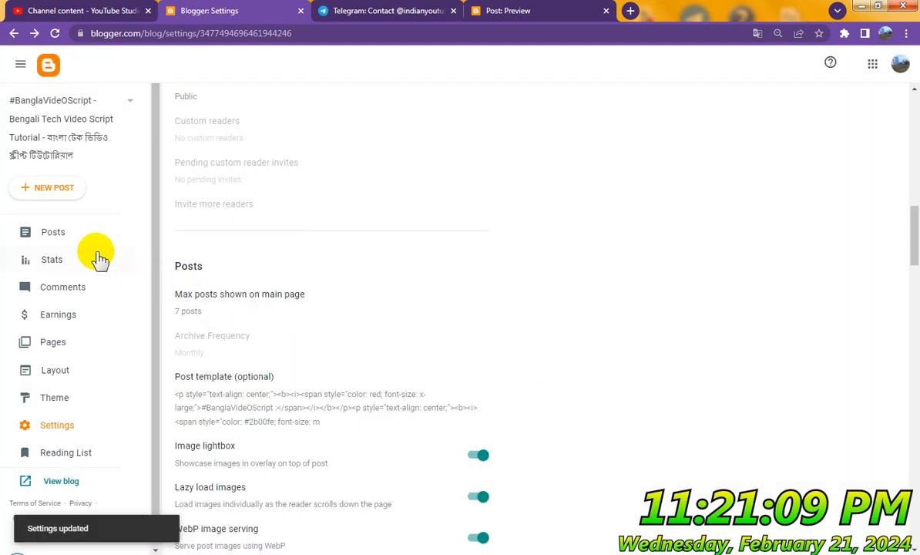
Step: Create a new post from the saved template and switch its editor to Compose view
left_click(75, 234)
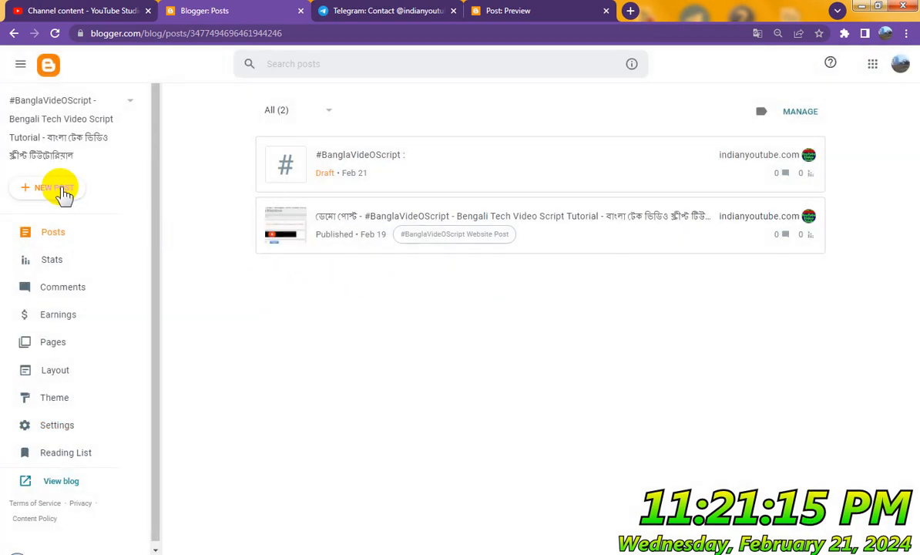
left_click(62, 192)
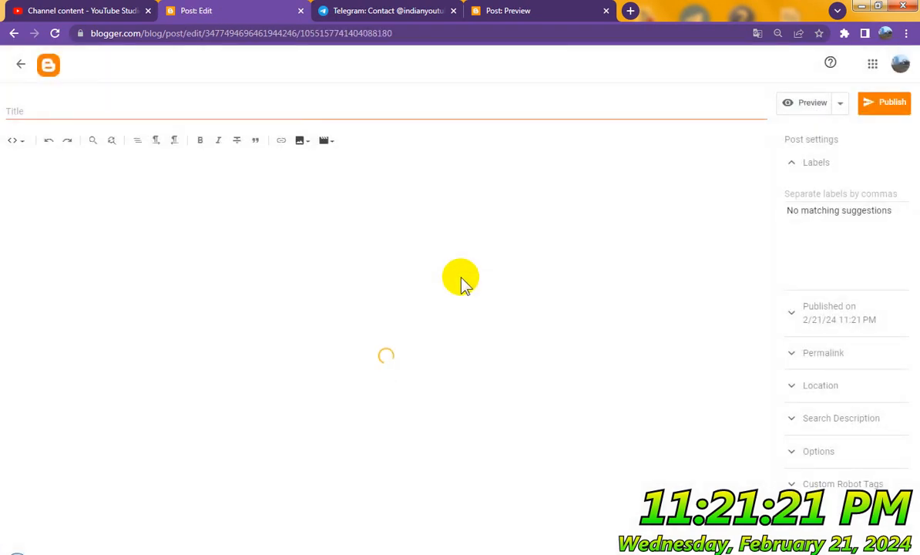
left_click(15, 144)
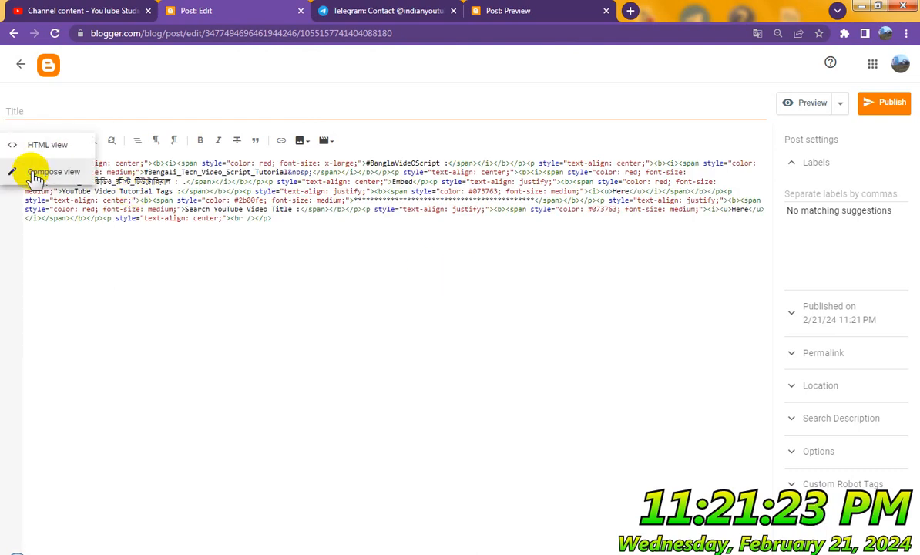